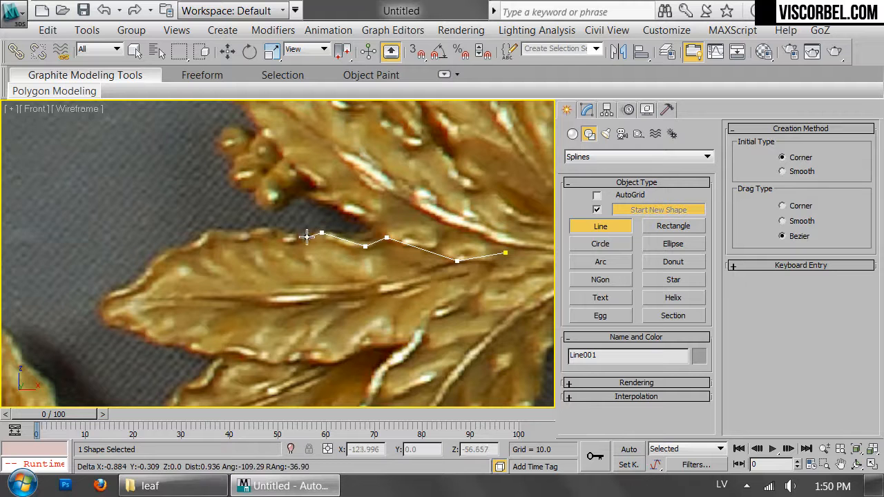
# Trace the zigzag upper edge of the leaf to its tip with corner points of the Line tool
pyautogui.click(297, 241)
pyautogui.click(264, 229)
pyautogui.click(250, 233)
pyautogui.click(207, 227)
pyautogui.click(196, 247)
pyautogui.click(150, 258)
pyautogui.click(138, 287)
pyautogui.click(101, 301)
pyautogui.click(103, 310)
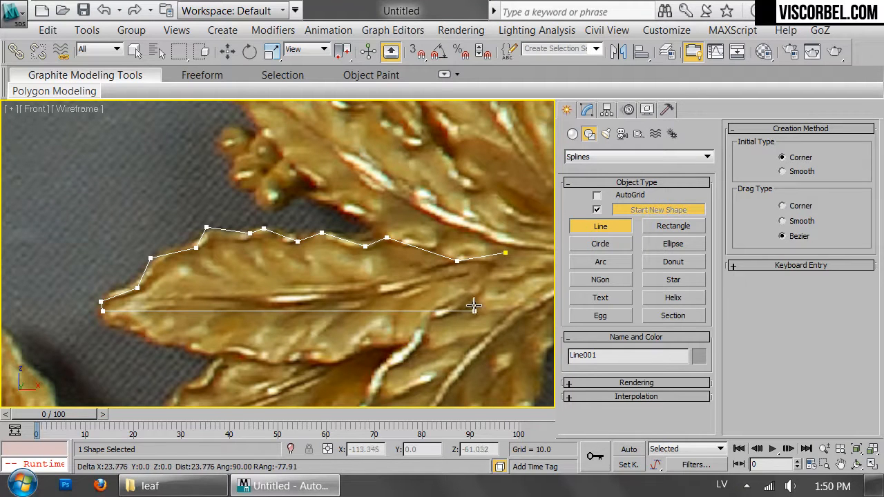
# Rotate the traced line until its two ends are roughly level and move it up above the reference leaf
pyautogui.press('e')
pyautogui.moveTo(301, 218); pyautogui.dragTo(308, 218)
pyautogui.press('q')
pyautogui.press('w')
pyautogui.moveTo(269, 219); pyautogui.dragTo(270, 132)
# Mirror the line on the Y axis as an instance and move the mirrored half down below the original
pyautogui.click(612, 56)
pyautogui.click(411, 161)
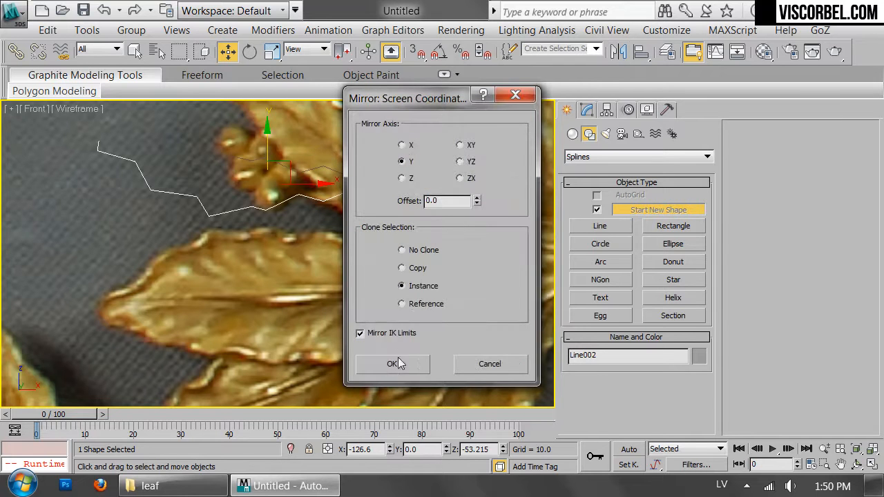
pyautogui.click(394, 362)
pyautogui.moveTo(266, 141); pyautogui.dragTo(266, 228)
# Change the object colour of the leaf lines to black and select the upper line for editing
pyautogui.keyDown('ctrl'); pyautogui.click(263, 157); pyautogui.keyUp('ctrl')
pyautogui.click(700, 357)
pyautogui.click(511, 231)
pyautogui.click(467, 287)
pyautogui.click(474, 227)
pyautogui.click(502, 203)
# Lower the vertex near the stem end to form a narrow stem, and adjust the tip vertices into a sharper point
pyautogui.press('1')
pyautogui.moveTo(522, 238); pyautogui.dragTo(505, 183)
pyautogui.moveTo(452, 223); pyautogui.dragTo(453, 221)
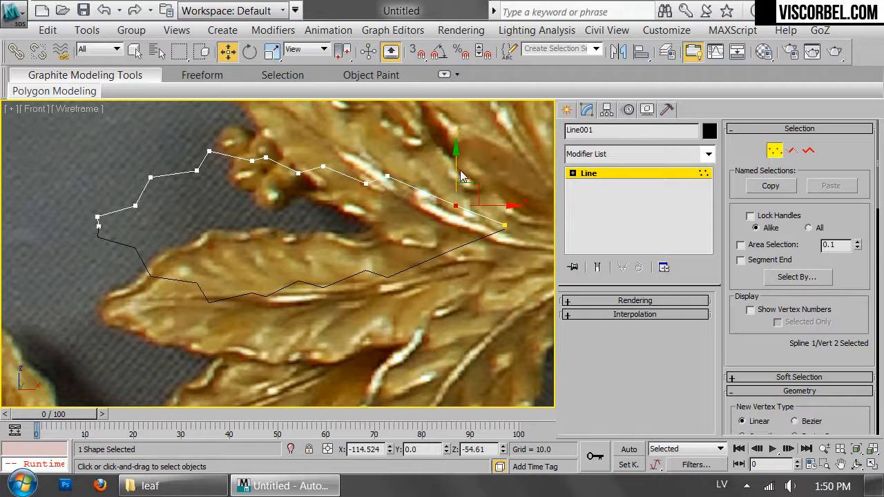
pyautogui.moveTo(457, 167); pyautogui.dragTo(461, 185)
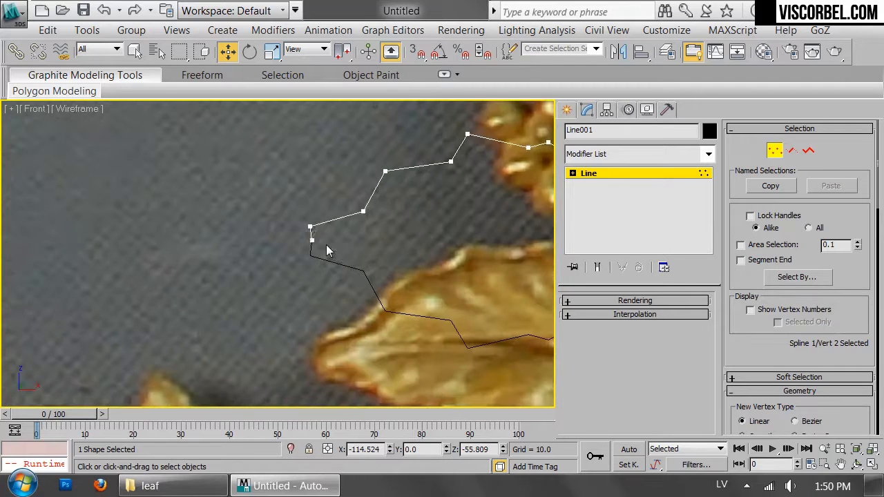
pyautogui.click(304, 240)
pyautogui.moveTo(340, 239); pyautogui.dragTo(334, 238)
pyautogui.press('1')
# Reposition the vertices in the middle of the upper leaf edge to refine its serrated outline
pyautogui.scroll(-5, 463, 260)
pyautogui.moveTo(464, 260); pyautogui.dragTo(298, 264, button='middle')
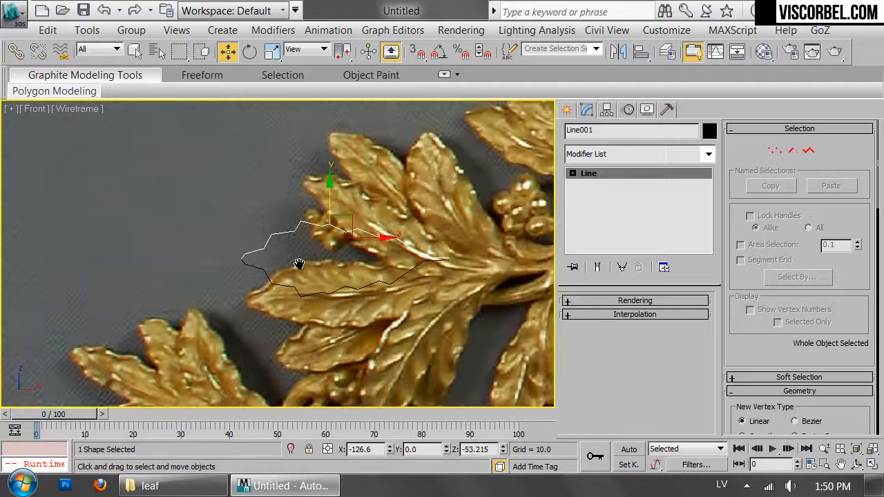
pyautogui.scroll(4, 299, 264)
pyautogui.press('1')
pyautogui.click(401, 207)
pyautogui.moveTo(405, 174); pyautogui.dragTo(414, 177)
pyautogui.moveTo(370, 240); pyautogui.dragTo(391, 158)
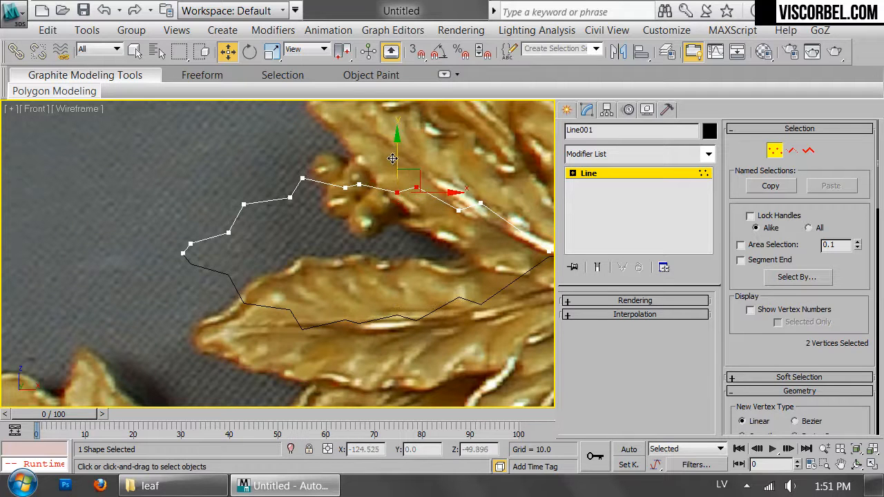
pyautogui.click(347, 180)
pyautogui.moveTo(350, 181); pyautogui.dragTo(350, 182)
pyautogui.moveTo(377, 157); pyautogui.dragTo(375, 152)
pyautogui.press('1')
# Refine the line with an extra vertex near the stem end and move the end vertex in toward the leaf's centreline
pyautogui.scroll(-2, 470, 243)
pyautogui.moveTo(470, 243); pyautogui.dragTo(343, 215, button='middle')
pyautogui.press('1')
pyautogui.press('1')
pyautogui.scroll(2, 440, 230)
pyautogui.press('1')
pyautogui.scroll(2, 457, 241)
pyautogui.moveTo(457, 242); pyautogui.dragTo(460, 275, button='middle')
pyautogui.rightClick(449, 261)
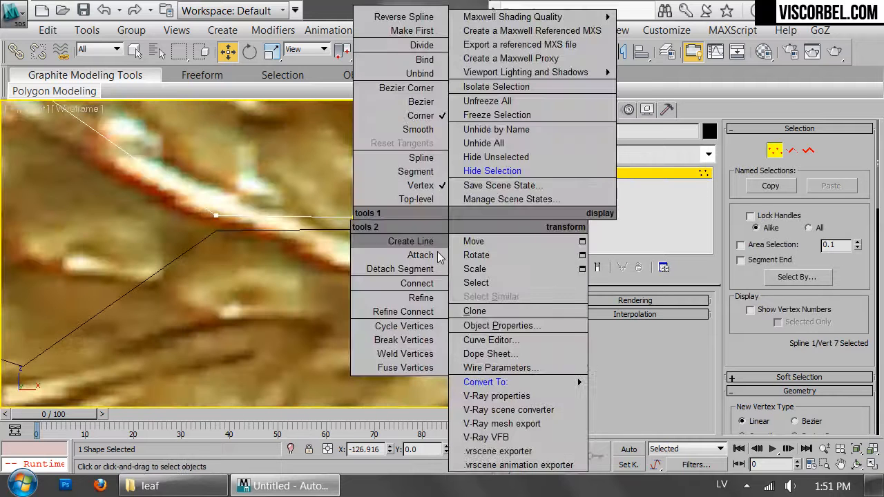
pyautogui.click(423, 303)
pyautogui.click(335, 216)
pyautogui.rightClick(335, 216)
pyautogui.click(355, 217)
pyautogui.moveTo(364, 198); pyautogui.dragTo(352, 200)
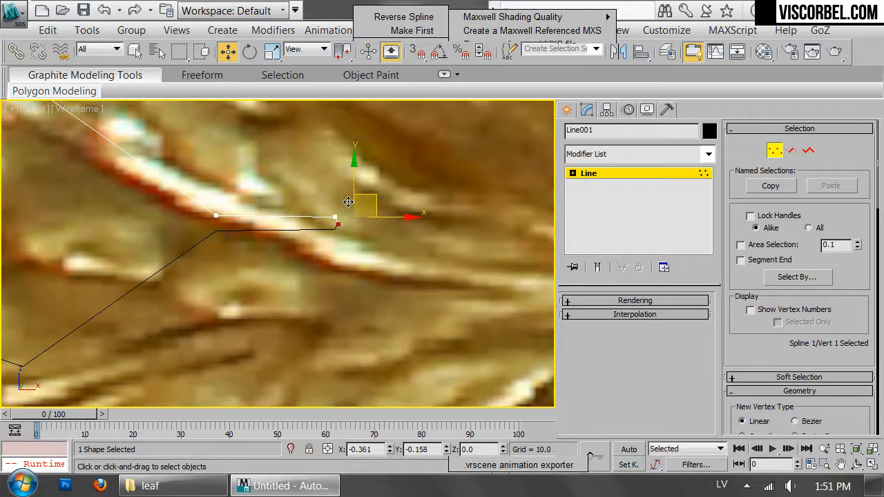
# Move the stem's long segment slightly up to widen the stem
pyautogui.press('2')
pyautogui.moveTo(268, 217); pyautogui.dragTo(267, 211)
pyautogui.press('1')
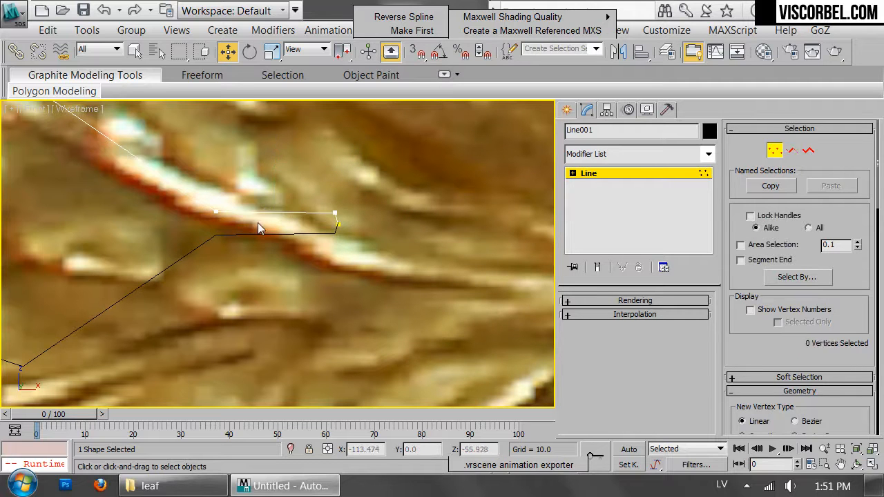
pyautogui.press('1')
# Select both leaf halves and convert them to editable splines
pyautogui.scroll(-10, 372, 231)
pyautogui.hotkey('ctrl', 'a')
pyautogui.rightClick(383, 229)
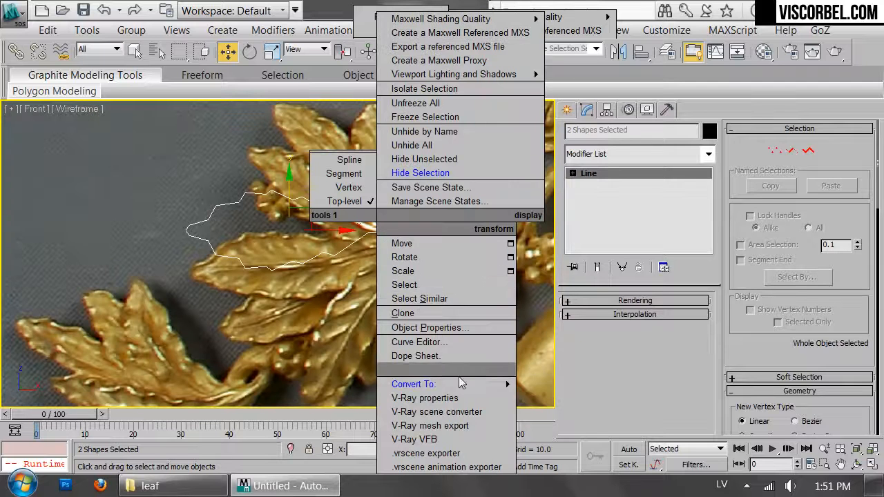
pyautogui.moveTo(442, 384)
pyautogui.click(563, 389)
# Attach the lower half of the leaf outline to the upper half
pyautogui.click(280, 163)
pyautogui.click(267, 195)
pyautogui.scroll(-5, 800, 345)
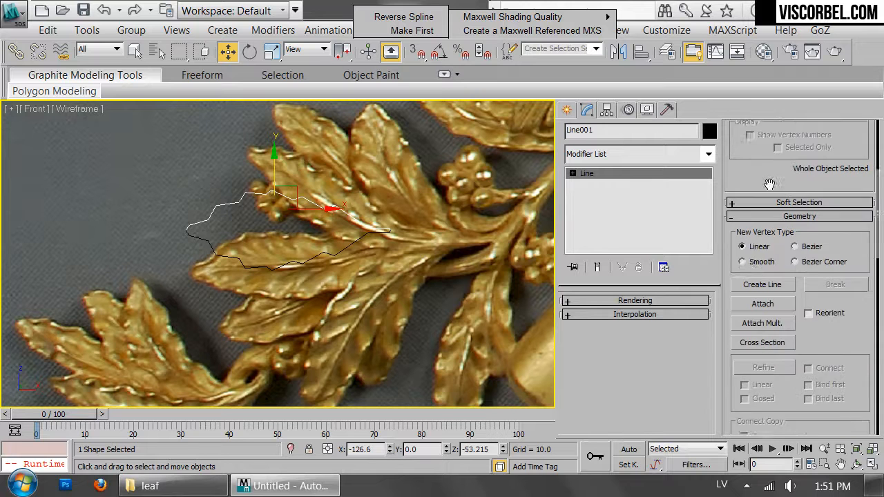
pyautogui.click(759, 282)
pyautogui.click(329, 251)
# Weld the two vertices at the stem end using a threshold of 149.1
pyautogui.scroll(10, 340, 252)
pyautogui.press('1')
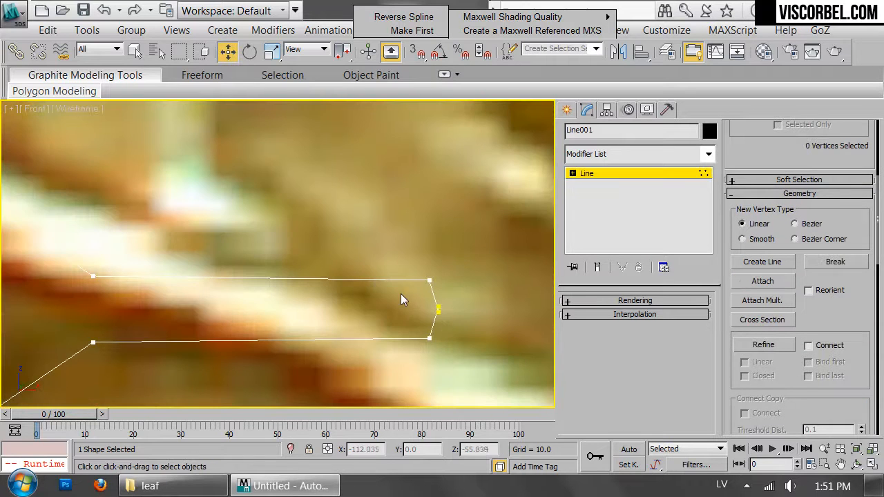
pyautogui.click(438, 309)
pyautogui.moveTo(807, 401); pyautogui.dragTo(806, 190)
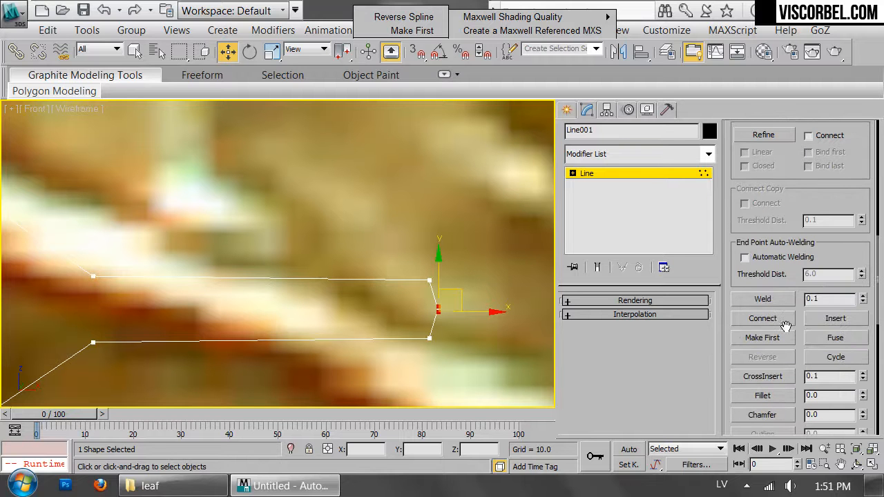
pyautogui.click(782, 295)
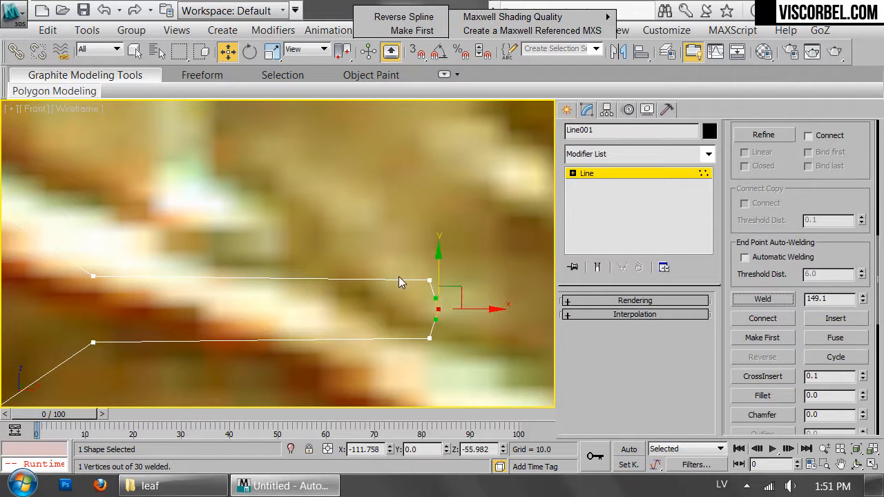
# Weld the two overlapping vertices at the leaf tip to close the outline
pyautogui.scroll(-8, 312, 279)
pyautogui.moveTo(178, 258); pyautogui.dragTo(509, 180, button='middle')
pyautogui.scroll(5, 483, 259)
pyautogui.scroll(2, 509, 179)
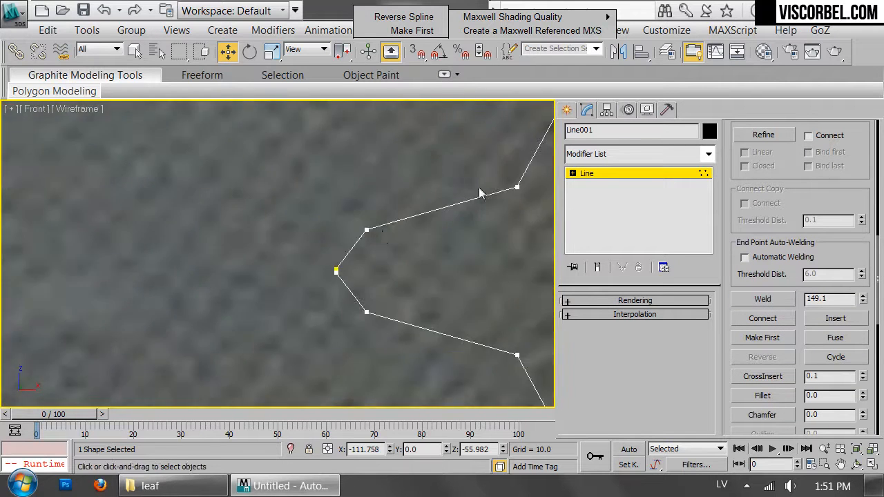
pyautogui.moveTo(297, 283); pyautogui.dragTo(377, 247)
pyautogui.click(779, 295)
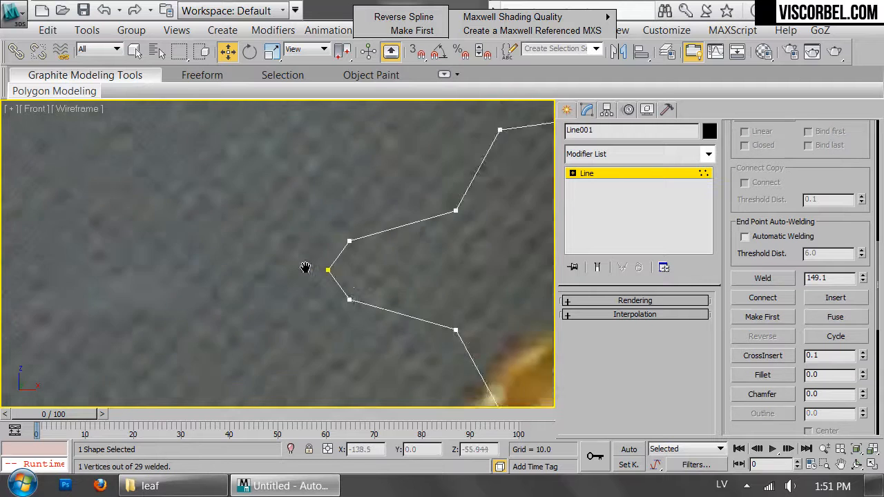
# Convert the closed leaf outline to an editable poly
pyautogui.scroll(-6, 304, 256)
pyautogui.hotkey('ctrl', 'a')
pyautogui.moveTo(496, 235); pyautogui.dragTo(268, 206, button='middle')
pyautogui.rightClick(354, 205)
pyautogui.click(354, 191)
pyautogui.rightClick(378, 207)
pyautogui.moveTo(442, 369)
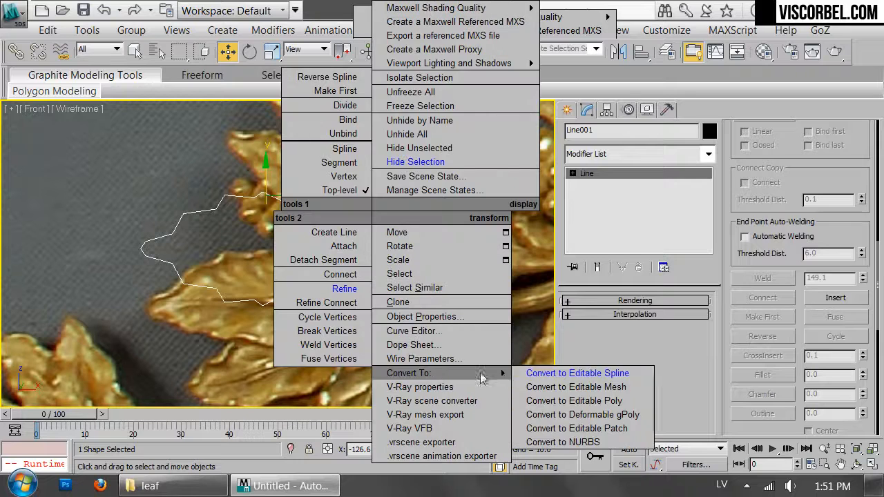
pyautogui.click(561, 398)
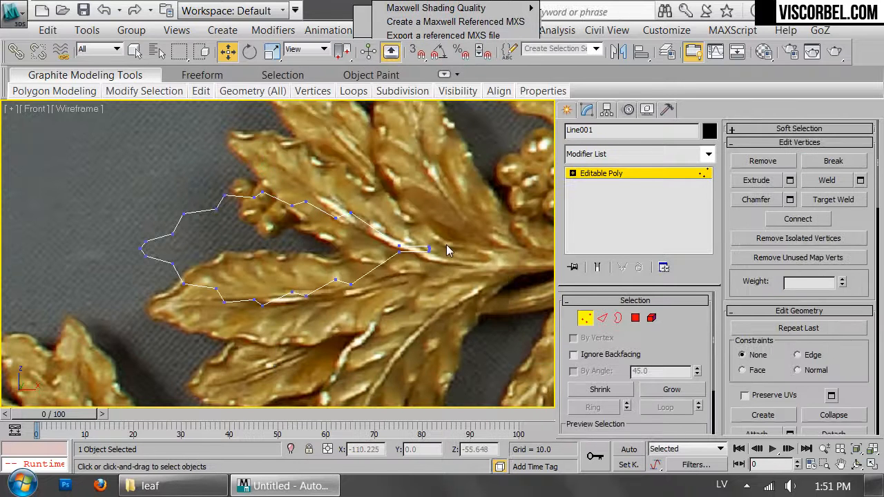
# Connect the stem-end vertex and the tip vertex with a straight edge along the leaf's centre
pyautogui.scroll(5, 451, 250)
pyautogui.click(397, 257)
pyautogui.moveTo(180, 252); pyautogui.dragTo(554, 255, button='middle')
pyautogui.scroll(-4, 554, 254)
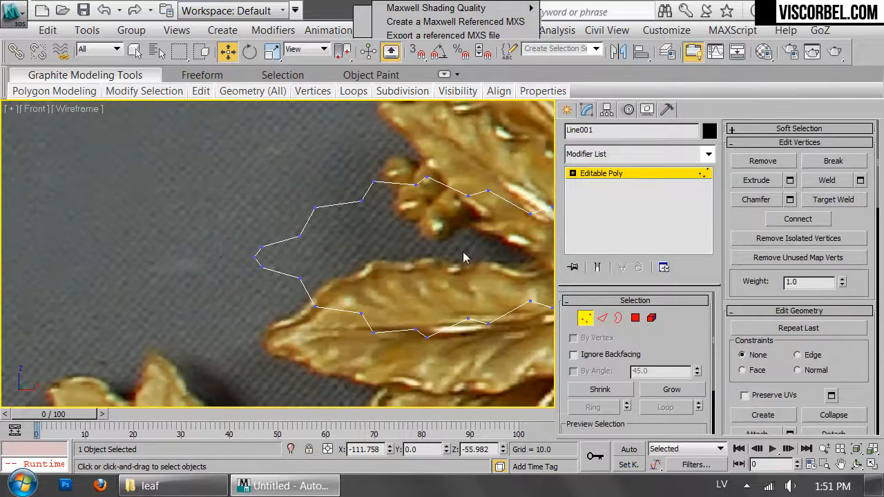
pyautogui.keyDown('ctrl'); pyautogui.click(254, 258); pyautogui.keyUp('ctrl')
pyautogui.hotkey('ctrl', 'shift', 'e')
pyautogui.moveTo(437, 290); pyautogui.dragTo(240, 305, button='middle')
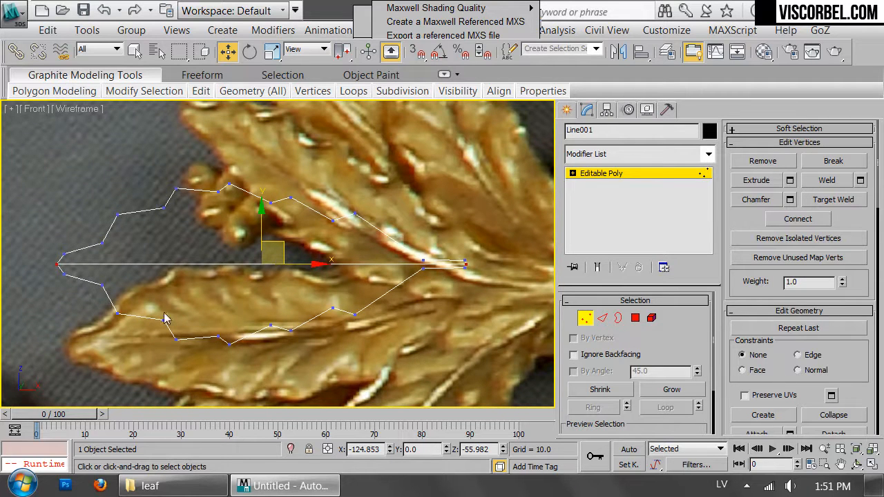
# Cut a bent vein edge from the upper-edge notch nearest the tip to the central edge
pyautogui.click(304, 327)
pyautogui.press('1')
pyautogui.press('1')
pyautogui.press('1')
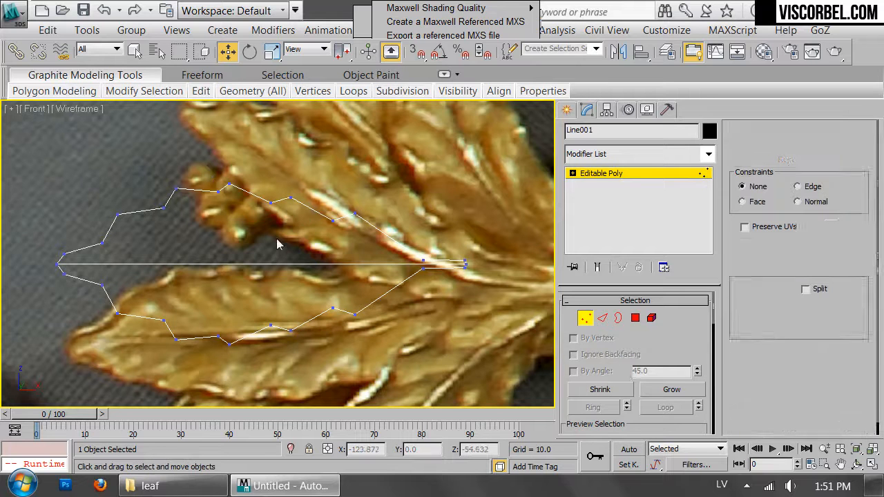
pyautogui.moveTo(169, 230); pyautogui.dragTo(209, 252, button='middle')
pyautogui.rightClick(209, 252)
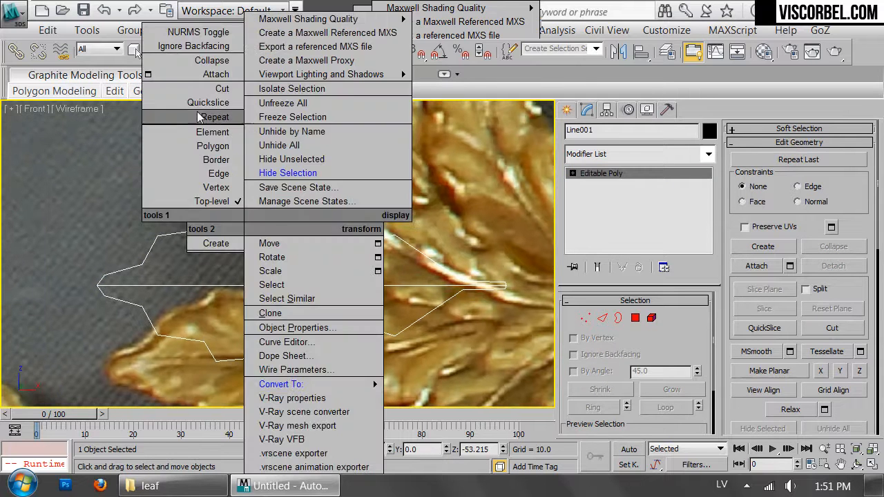
pyautogui.click(221, 147)
pyautogui.scroll(2, 160, 274)
pyautogui.press('1')
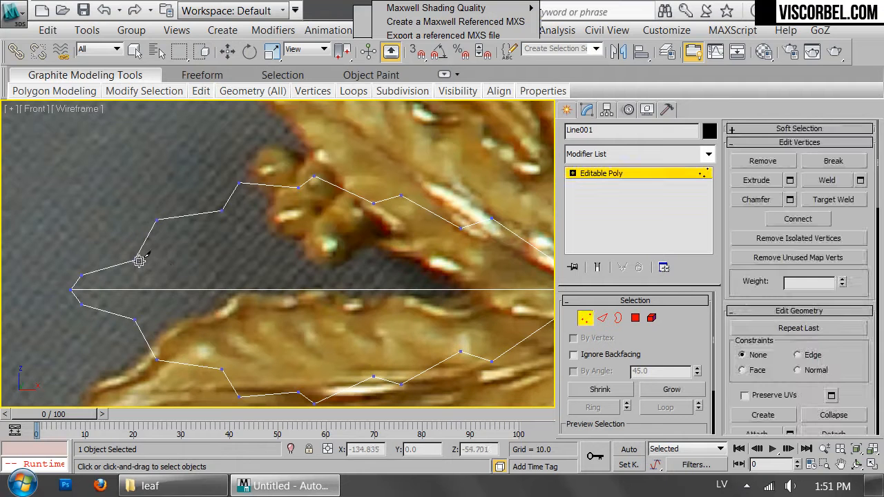
pyautogui.scroll(-2, 138, 256)
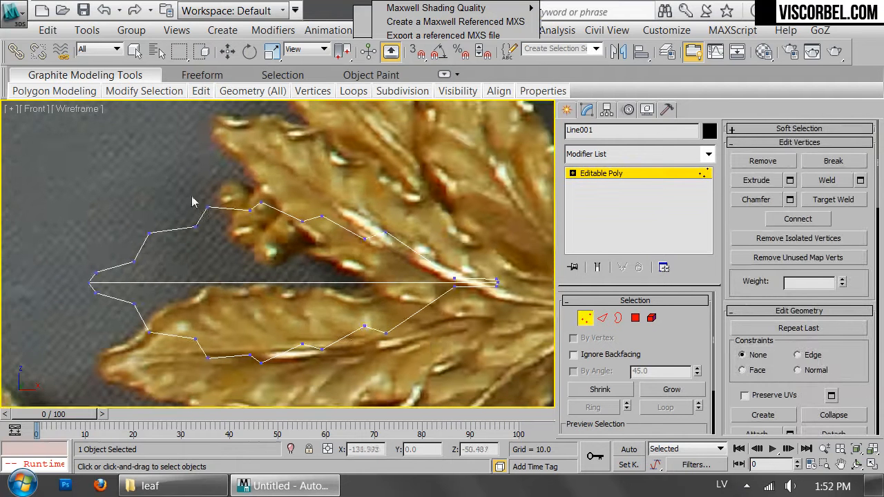
pyautogui.click(157, 275)
pyautogui.click(181, 282)
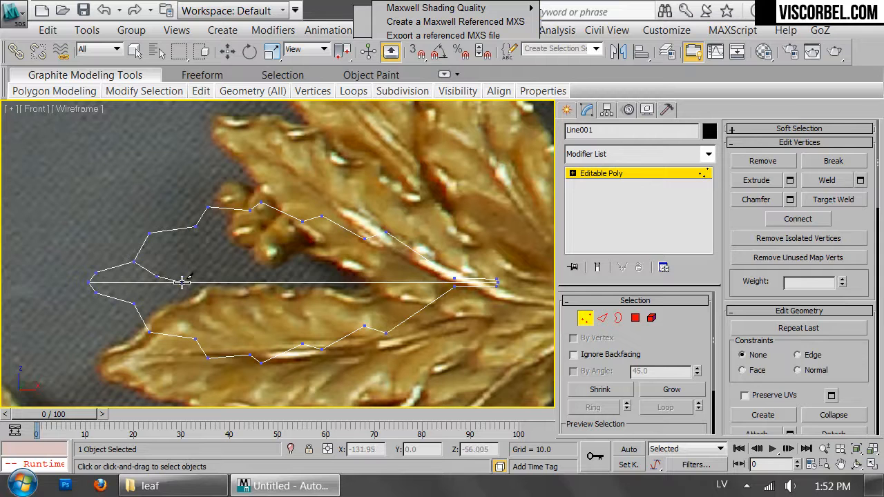
# Cut bent vein edges from the remaining notches of the upper outline down to the central edge
pyautogui.click(196, 226)
pyautogui.click(222, 255)
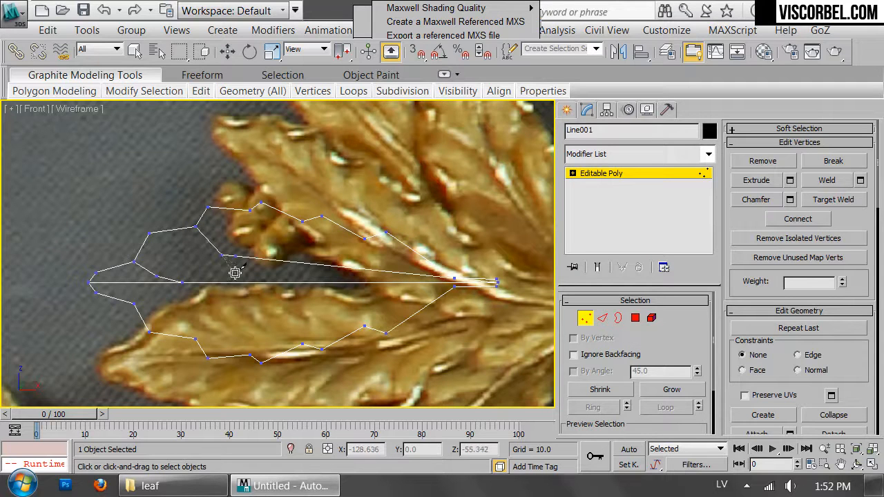
pyautogui.click(267, 282)
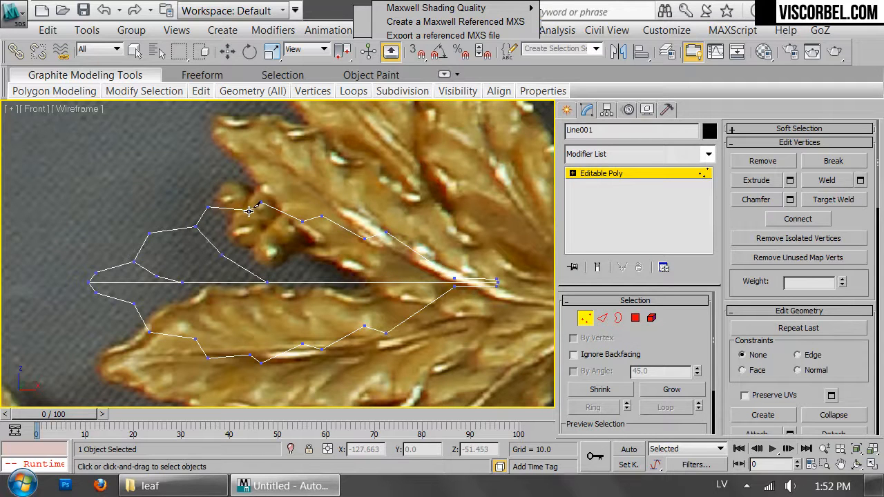
pyautogui.click(275, 244)
pyautogui.click(325, 281)
pyautogui.click(326, 249)
pyautogui.click(372, 282)
pyautogui.click(375, 257)
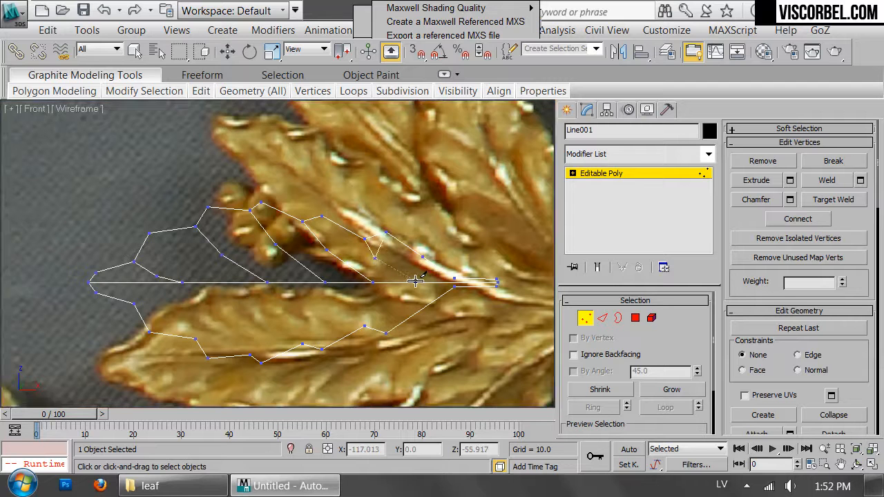
pyautogui.scroll(2, 443, 251)
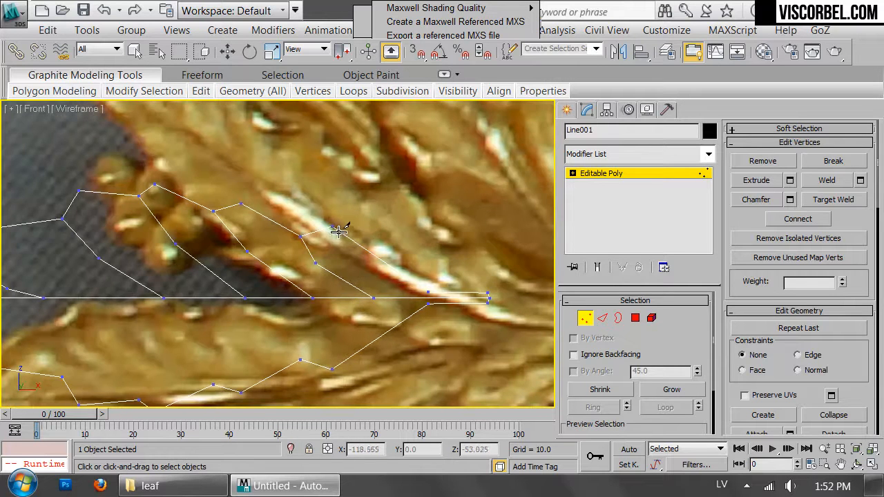
# Cut bent vein edges from the first three outward points of the upper outline to the central edge, between the existing cuts
pyautogui.moveTo(165, 234); pyautogui.dragTo(306, 228, button='middle')
pyautogui.scroll(2, 306, 228)
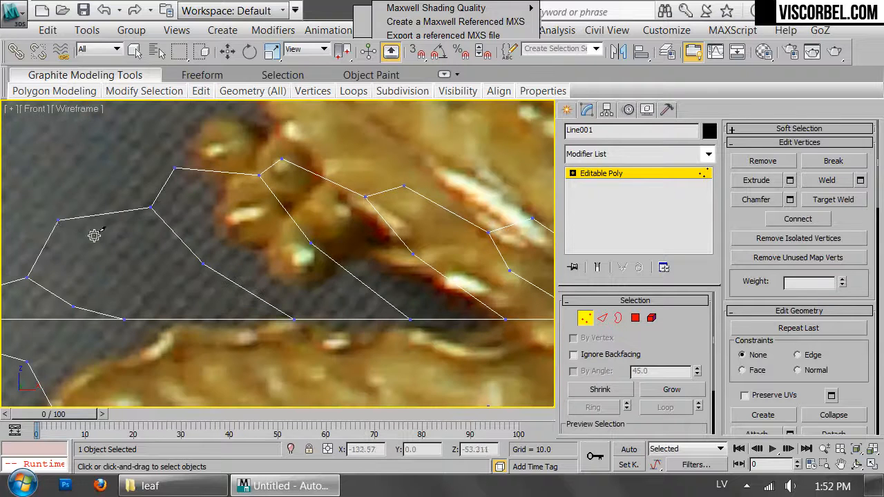
pyautogui.click(60, 221)
pyautogui.click(131, 278)
pyautogui.click(193, 319)
pyautogui.click(259, 252)
pyautogui.click(346, 319)
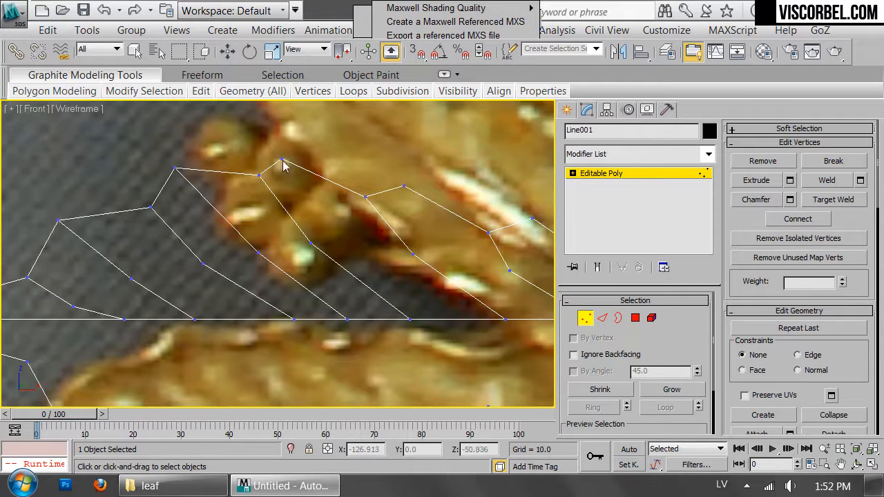
pyautogui.click(364, 255)
pyautogui.click(455, 319)
# Cut bent vein edges from the last two outward points near the stem to the central edge
pyautogui.moveTo(396, 243); pyautogui.dragTo(243, 223, button='middle')
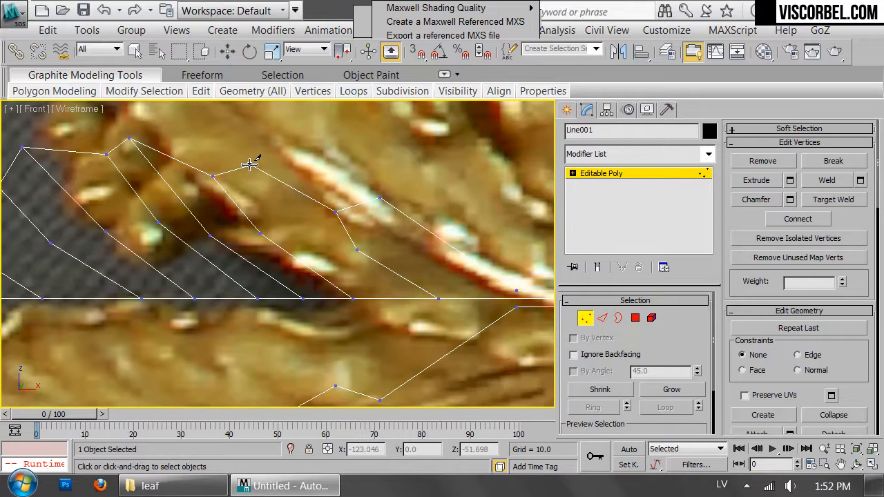
pyautogui.click(251, 165)
pyautogui.click(308, 245)
pyautogui.click(383, 298)
pyautogui.click(379, 199)
pyautogui.click(418, 262)
pyautogui.moveTo(476, 289); pyautogui.dragTo(348, 268, button='middle')
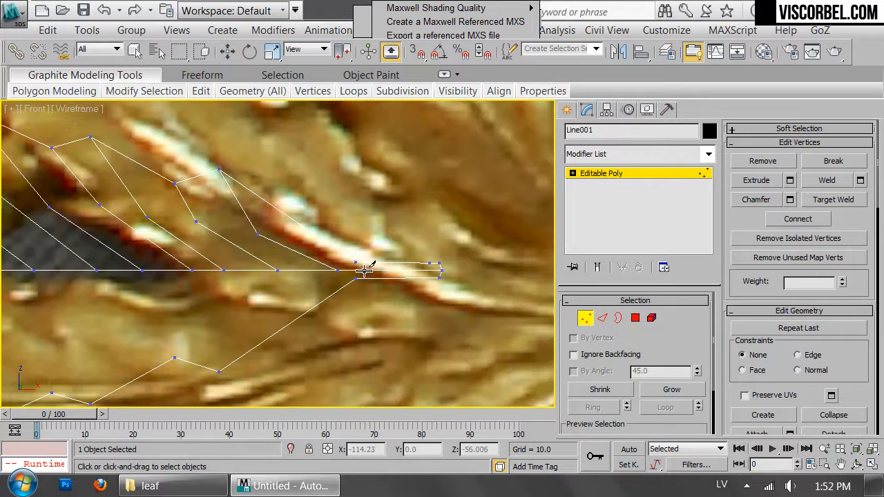
# Cut an edge from the bend nearest the stem to the upper outline, and another from the bend nearest the tip to the tip
pyautogui.moveTo(256, 236); pyautogui.dragTo(388, 218, button='middle')
pyautogui.click(397, 216)
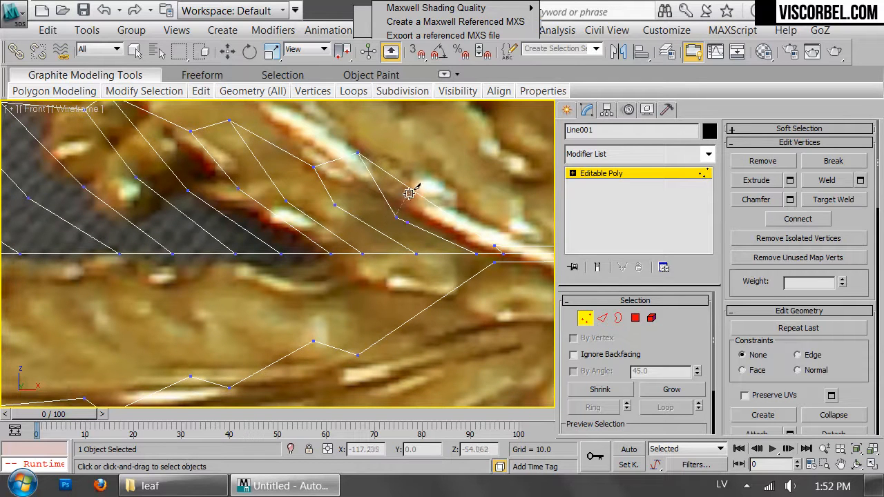
pyautogui.scroll(-5, 163, 226)
pyautogui.press('w')
pyautogui.rightClick(279, 237)
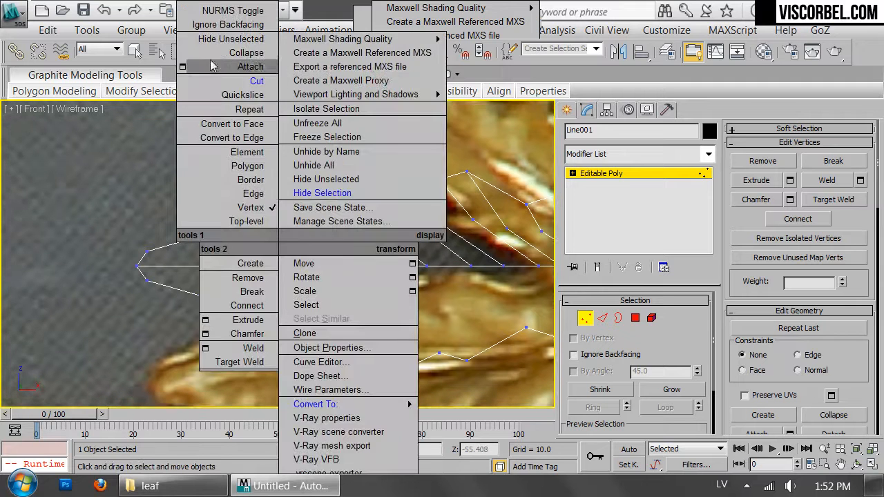
pyautogui.click(219, 81)
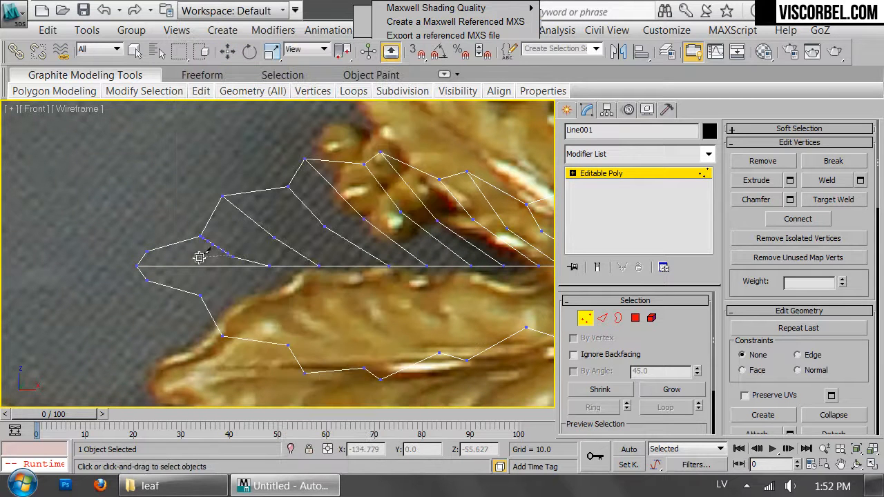
pyautogui.click(145, 253)
pyautogui.rightClick(237, 244)
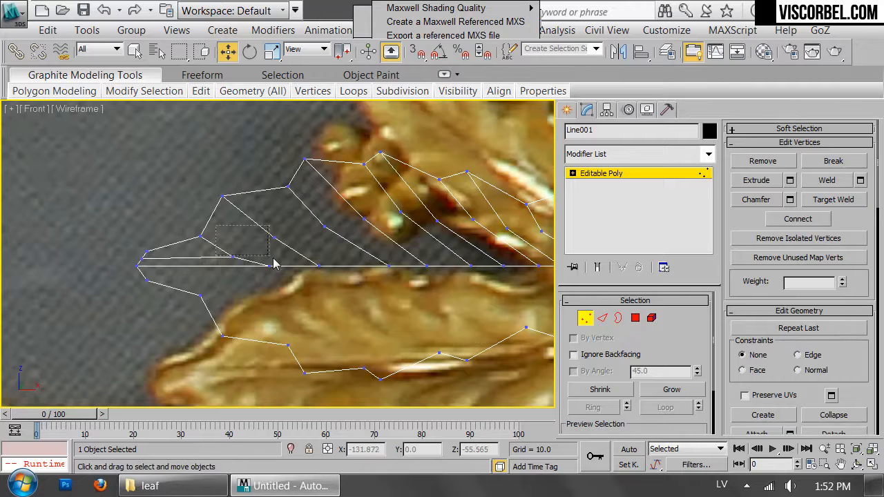
# Connect the neighbouring vein-bend vertices pair by pair with edges across the tip half of the leaf
pyautogui.moveTo(287, 268); pyautogui.dragTo(307, 263)
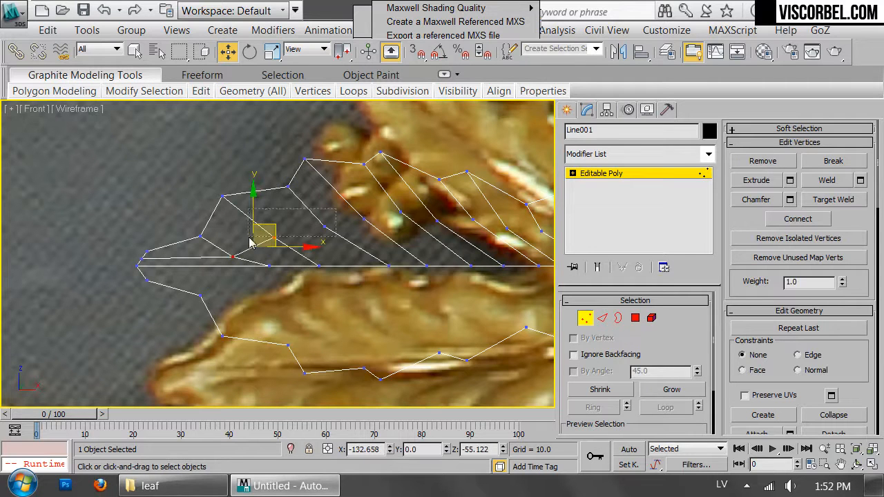
pyautogui.moveTo(250, 236); pyautogui.dragTo(249, 243)
pyautogui.hotkey('ctrl', 'shift', 'e')
pyautogui.moveTo(304, 181); pyautogui.dragTo(402, 187)
pyautogui.hotkey('ctrl', 'shift', 'e')
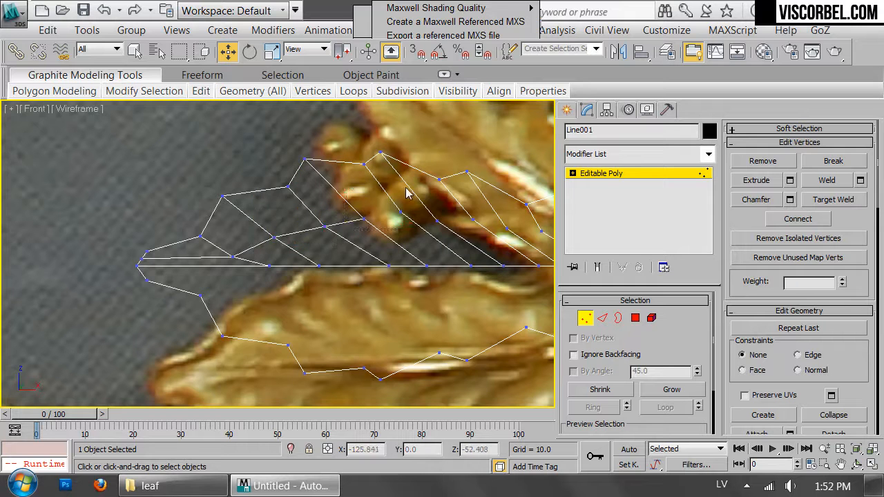
pyautogui.moveTo(345, 237); pyautogui.dragTo(407, 189)
pyautogui.moveTo(404, 229); pyautogui.dragTo(397, 233)
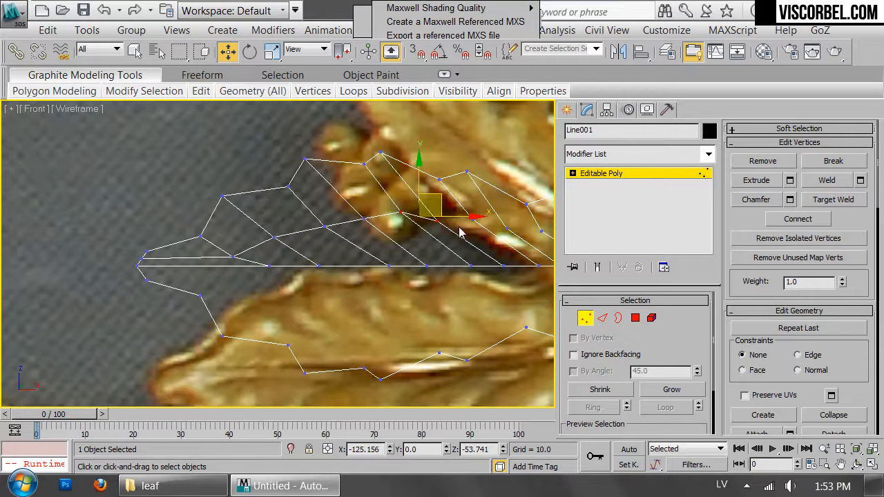
pyautogui.hotkey('ctrl', 'shift', 'e')
# Connect the remaining pairs of vein-bend vertices so the lengthwise edge runs on to the bend nearest the stem
pyautogui.moveTo(452, 209); pyautogui.dragTo(312, 210, button='middle')
pyautogui.moveTo(297, 238); pyautogui.dragTo(291, 243)
pyautogui.hotkey('ctrl', 'shift', 'e')
pyautogui.click(418, 247)
pyautogui.moveTo(419, 247); pyautogui.dragTo(353, 220)
pyautogui.hotkey('ctrl', 'shift', 'e')
pyautogui.moveTo(453, 250); pyautogui.dragTo(392, 229)
pyautogui.hotkey('ctrl', 'shift', 'e')
pyautogui.moveTo(423, 245); pyautogui.dragTo(334, 251, button='middle')
pyautogui.scroll(2, 404, 261)
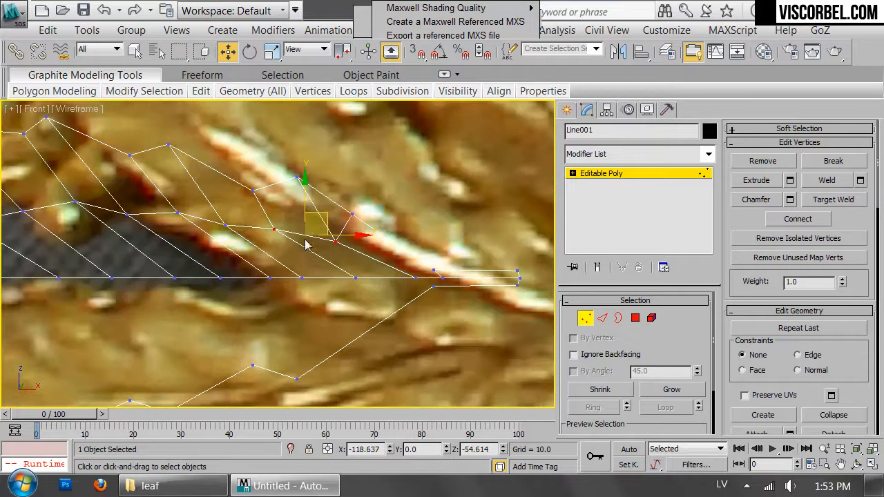
# Select the vertices along the central edge and delete the polygon forming the lower half of the leaf
pyautogui.rightClick(399, 294)
pyautogui.click(168, 262)
pyautogui.press('1')
pyautogui.scroll(-4, 199, 267)
pyautogui.moveTo(199, 268); pyautogui.dragTo(368, 256, button='middle')
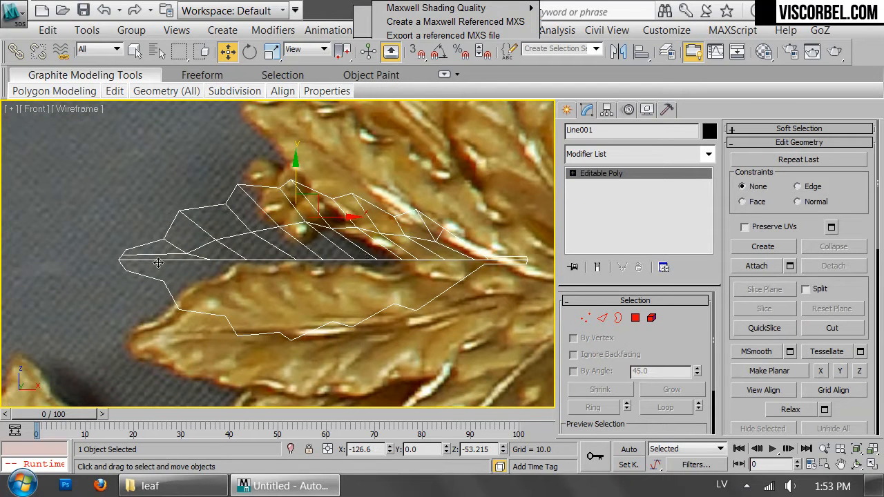
pyautogui.press('1')
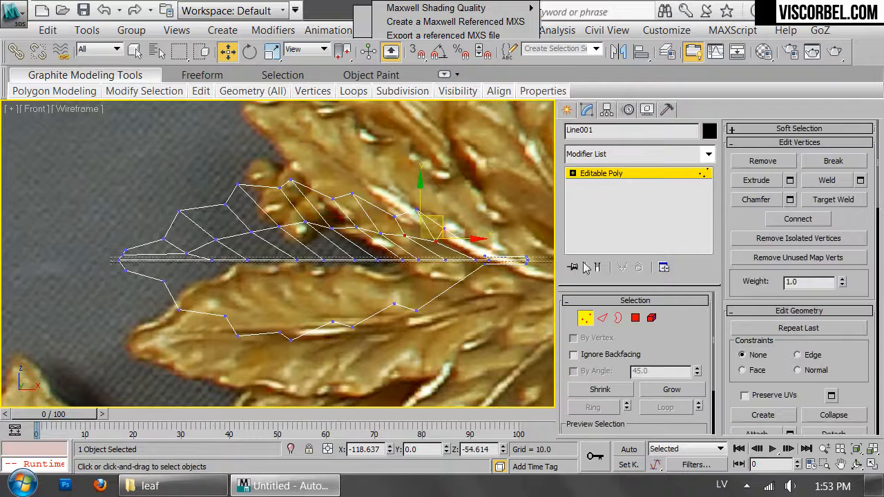
pyautogui.press('4')
pyautogui.click(332, 297)
pyautogui.press('Delete')
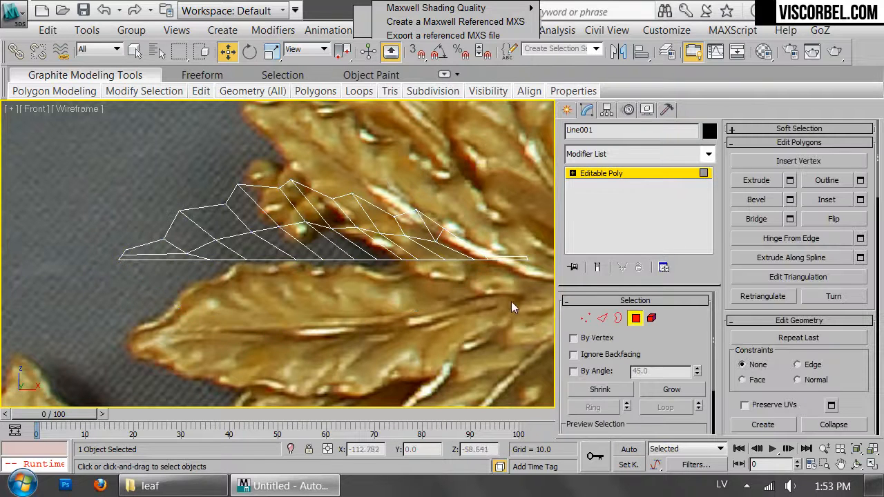
# Show the half leaf shaded with edged faces in perspective and move its central-edge vertices slightly in depth
pyautogui.press('1')
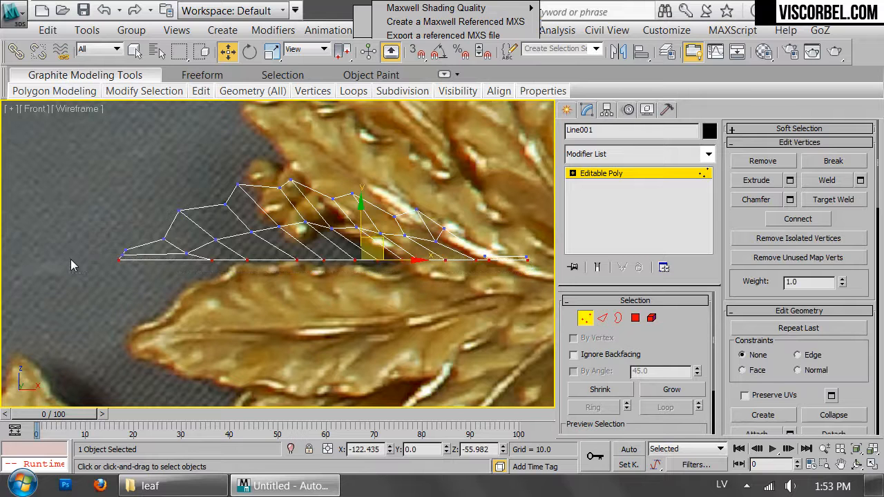
pyautogui.press('p')
pyautogui.press('F3')
pyautogui.moveTo(99, 243)
pyautogui.keyDown('alt'); pyautogui.mouseDown(button='middle')
pyautogui.moveTo(212, 240)
pyautogui.moveTo(193, 260)
pyautogui.mouseUp(button='middle'); pyautogui.keyUp('alt')
pyautogui.scroll(2, 207, 254)
pyautogui.press('F4')
pyautogui.moveTo(295, 246); pyautogui.dragTo(299, 250)
pyautogui.keyDown('alt'); pyautogui.moveTo(316, 271); pyautogui.dragTo(229, 253, button='middle'); pyautogui.keyUp('alt')
# Select the ring of edges between the bend line and the outline, plus the stem and tip edges, and connect them with 1 segment
pyautogui.press('2')
pyautogui.click(230, 201)
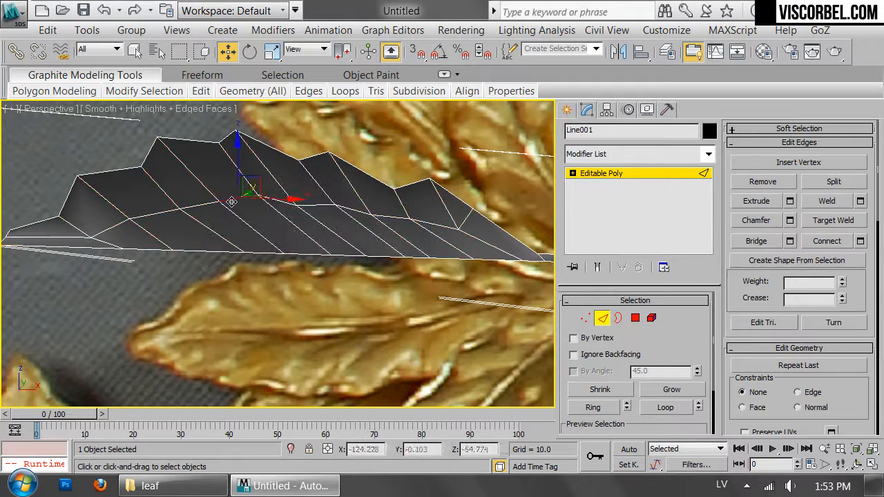
pyautogui.moveTo(308, 202); pyautogui.dragTo(401, 219)
pyautogui.click(447, 215)
pyautogui.click(592, 408)
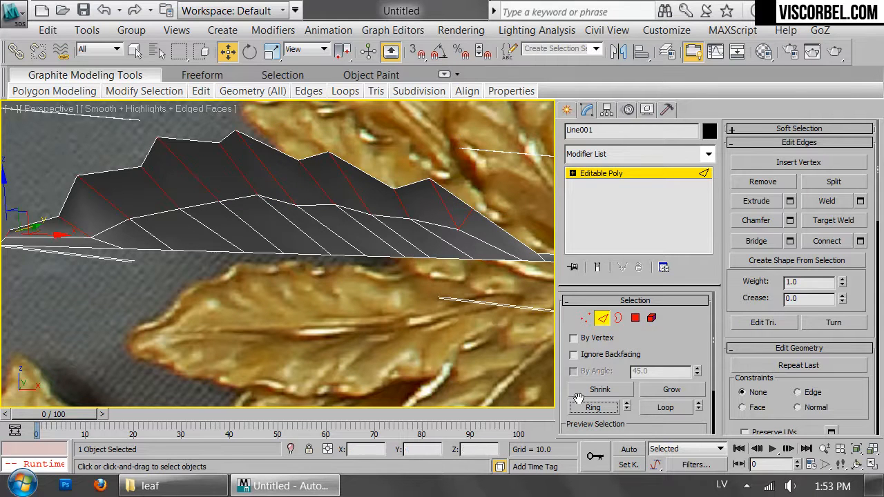
pyautogui.moveTo(406, 226); pyautogui.dragTo(256, 208, button='middle')
pyautogui.keyDown('ctrl'); pyautogui.click(389, 237); pyautogui.keyUp('ctrl')
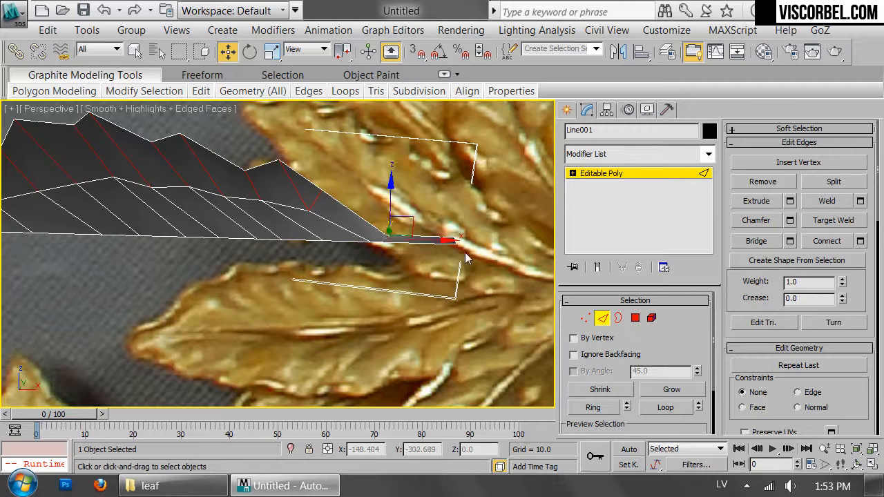
pyautogui.scroll(3, 460, 254)
pyautogui.moveTo(460, 254); pyautogui.dragTo(419, 247, button='middle')
pyautogui.scroll(-2, 202, 199)
pyautogui.moveTo(202, 199); pyautogui.dragTo(383, 242, button='middle')
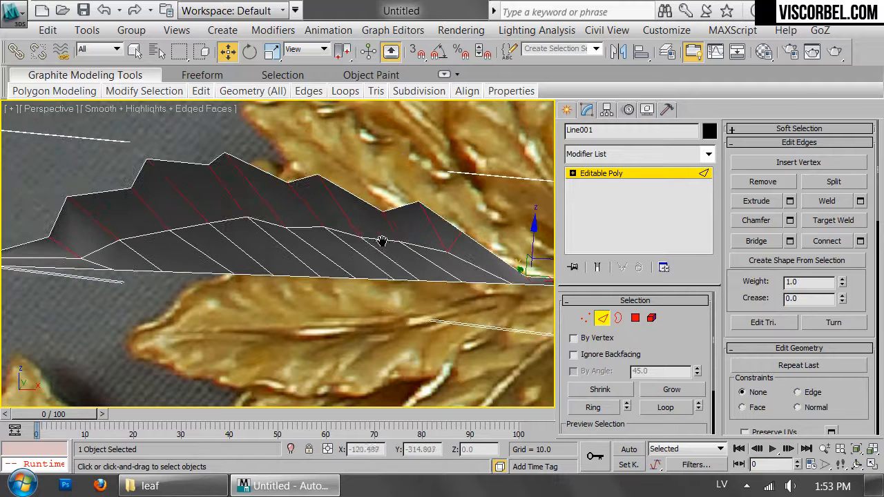
pyautogui.scroll(-2, 380, 243)
pyautogui.rightClick(331, 247)
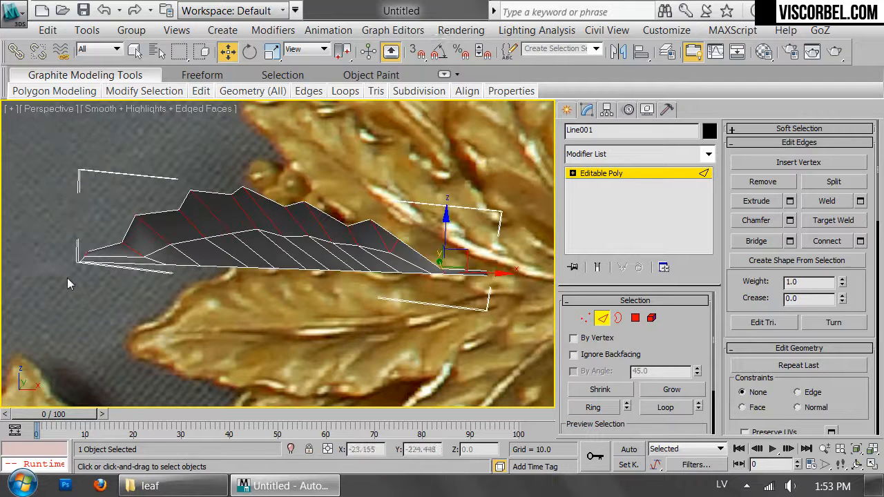
pyautogui.keyDown('alt'); pyautogui.click(91, 252); pyautogui.keyUp('alt')
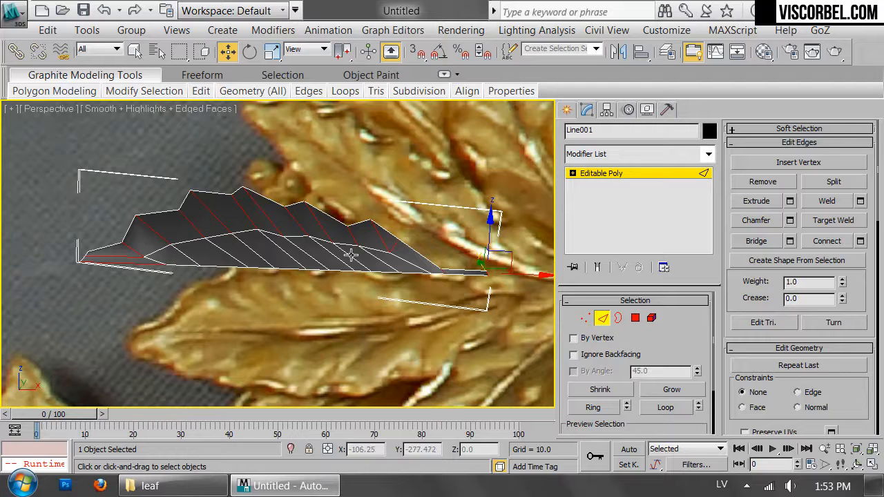
pyautogui.rightClick(345, 231)
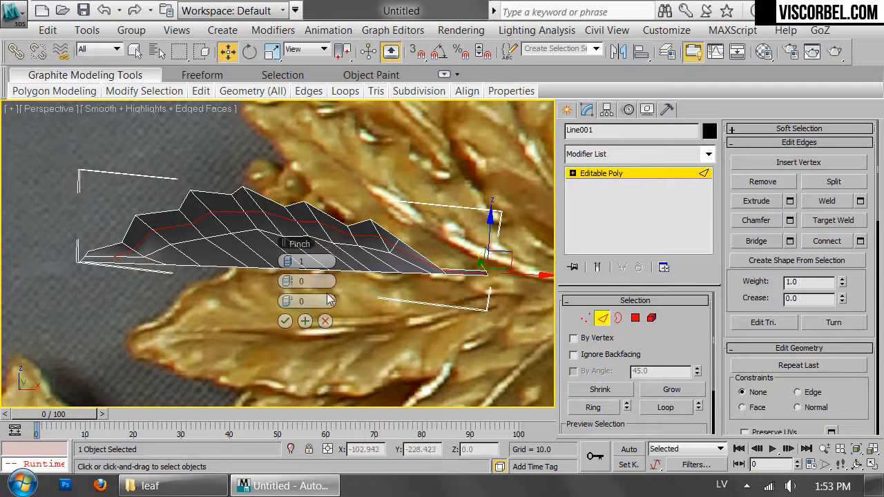
pyautogui.click(285, 323)
# Move the new lengthwise edge loop slightly along Y to give the leaf surface relief
pyautogui.keyDown('alt'); pyautogui.moveTo(387, 231); pyautogui.dragTo(312, 230, button='middle'); pyautogui.keyUp('alt')
pyautogui.moveTo(308, 226); pyautogui.dragTo(315, 227)
pyautogui.keyDown('alt'); pyautogui.moveTo(237, 254); pyautogui.dragTo(287, 260, button='middle'); pyautogui.keyUp('alt')
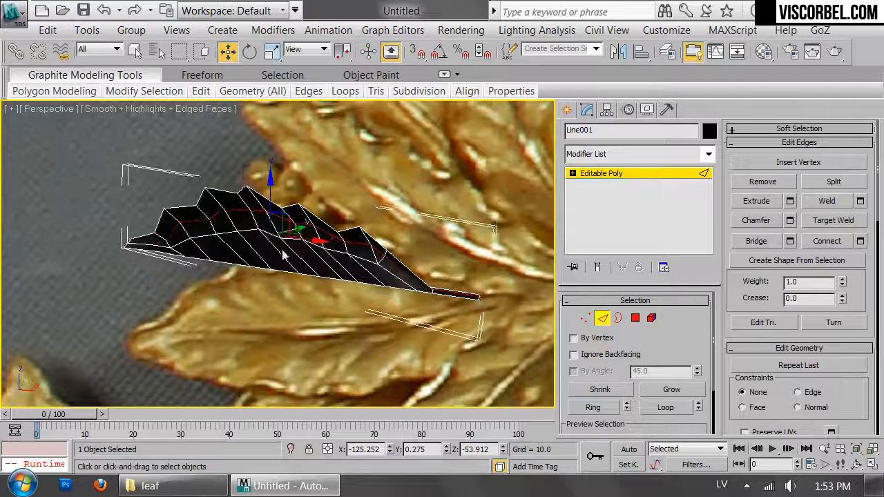
# Select the stem vertices and flatten them along Y by scaling to about 4%
pyautogui.moveTo(397, 276); pyautogui.dragTo(253, 240, button='middle')
pyautogui.scroll(4, 252, 240)
pyautogui.press('1')
pyautogui.moveTo(311, 237); pyautogui.dragTo(501, 326)
pyautogui.keyDown('alt'); pyautogui.moveTo(508, 307); pyautogui.dragTo(379, 278, button='middle'); pyautogui.keyUp('alt')
pyautogui.press('r')
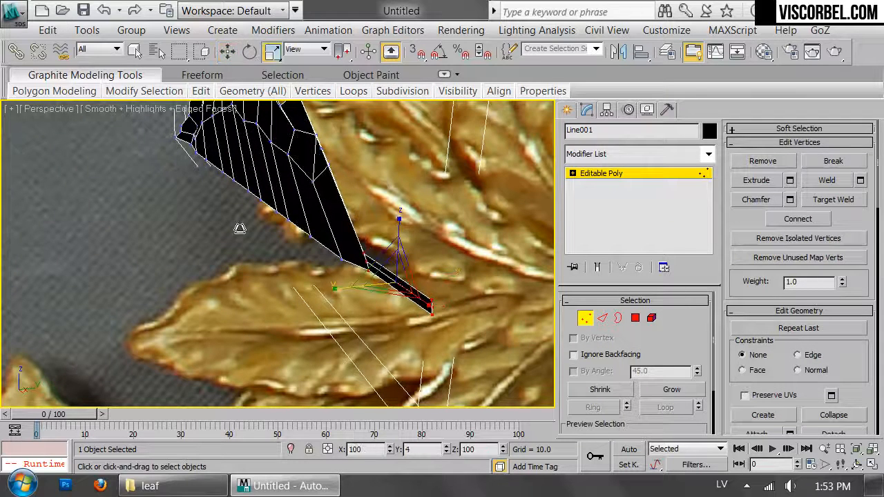
# Offset the flattened stem vertices along Y in the top view and inspect the half leaf in perspective
pyautogui.press('t')
pyautogui.press('z')
pyautogui.press('w')
pyautogui.moveTo(345, 251); pyautogui.dragTo(353, 285)
pyautogui.press('p')
pyautogui.keyDown('alt'); pyautogui.moveTo(293, 297); pyautogui.dragTo(315, 129, button='middle'); pyautogui.keyUp('alt')
pyautogui.click(316, 130)
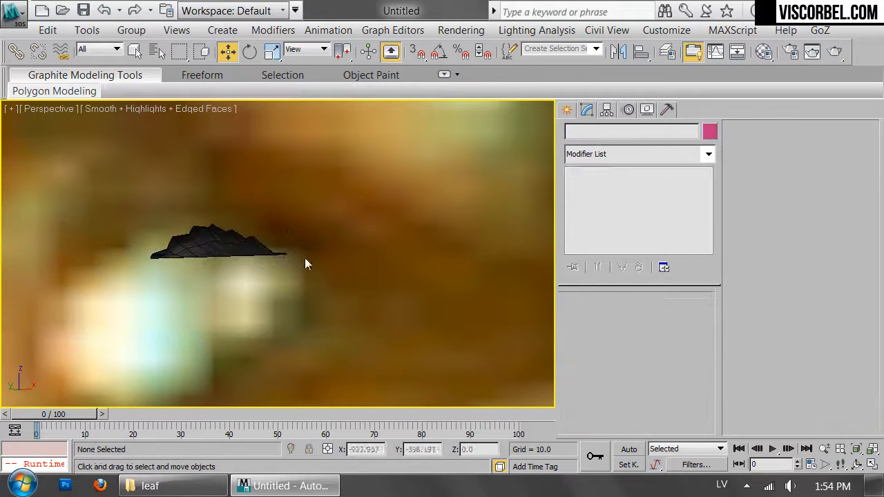
pyautogui.scroll(3, 207, 247)
pyautogui.moveTo(207, 247); pyautogui.dragTo(403, 255, button='middle')
pyautogui.scroll(4, 404, 254)
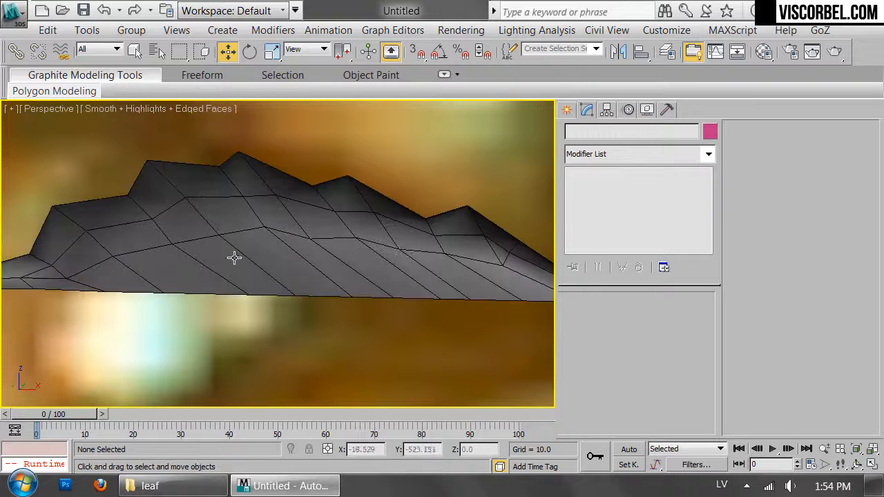
# Select all vertices of the half leaf and apply an FFD 3x3x3 modifier to them
pyautogui.click(233, 256)
pyautogui.press('t')
pyautogui.scroll(-7, 233, 256)
pyautogui.moveTo(233, 256); pyautogui.dragTo(422, 258, button='middle')
pyautogui.scroll(-4, 423, 262)
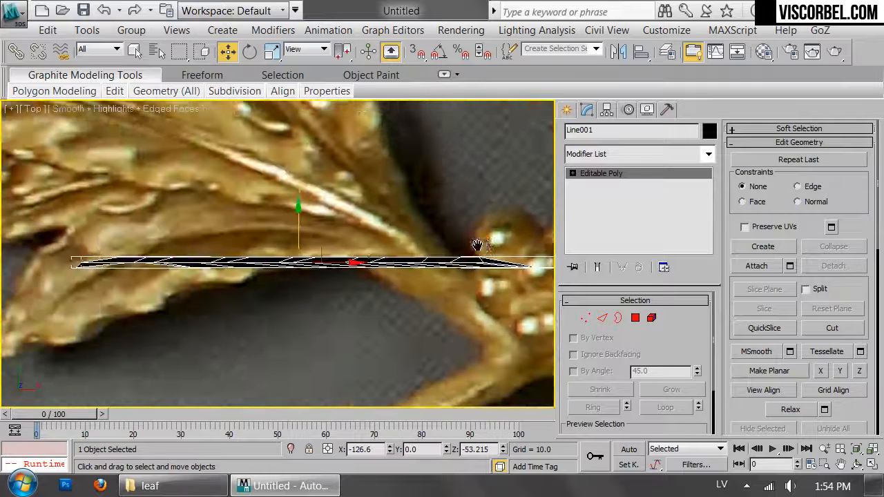
pyautogui.press('1')
pyautogui.moveTo(134, 172); pyautogui.dragTo(497, 283)
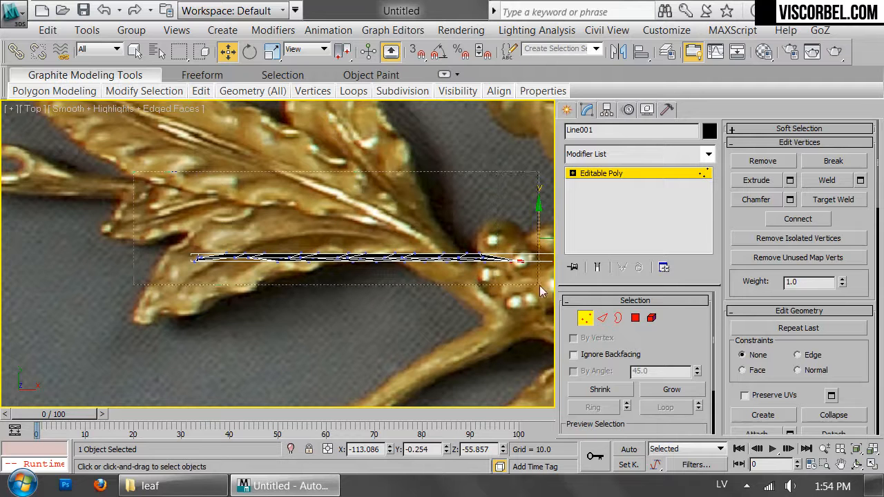
pyautogui.click(610, 153)
pyautogui.scroll(-11, 611, 167)
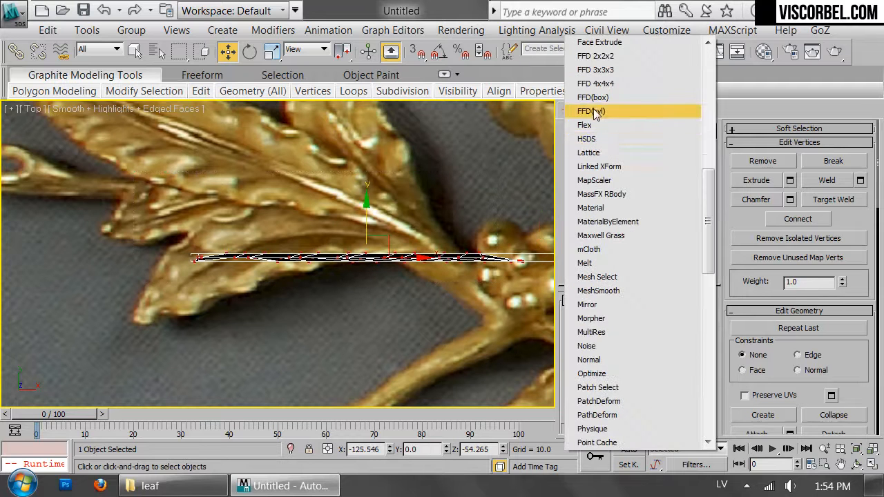
pyautogui.click(610, 72)
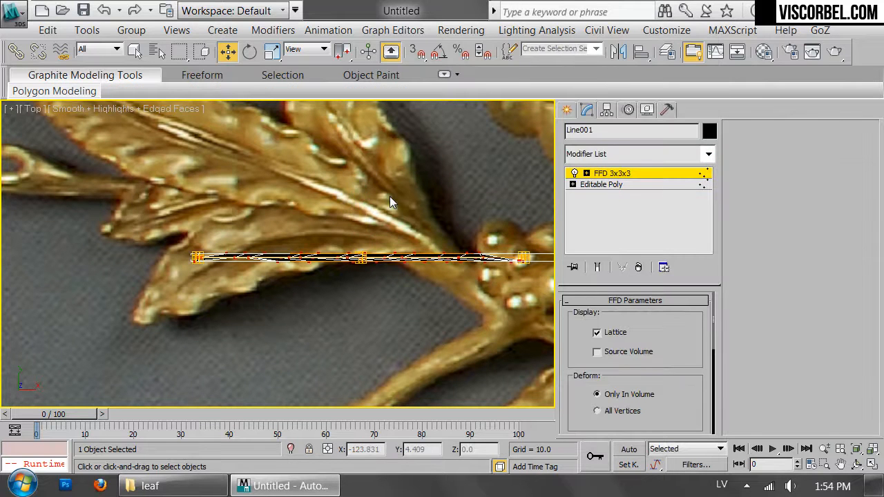
# Bow the leaf lengthwise by moving the middle lattice control points along Y to about -1.23 in the top view
pyautogui.press('f')
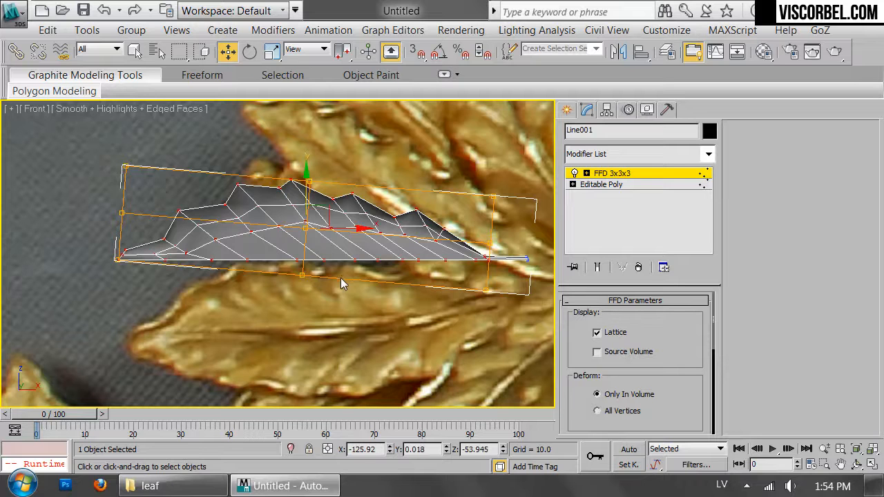
pyautogui.press('t')
pyautogui.moveTo(360, 205); pyautogui.dragTo(368, 223)
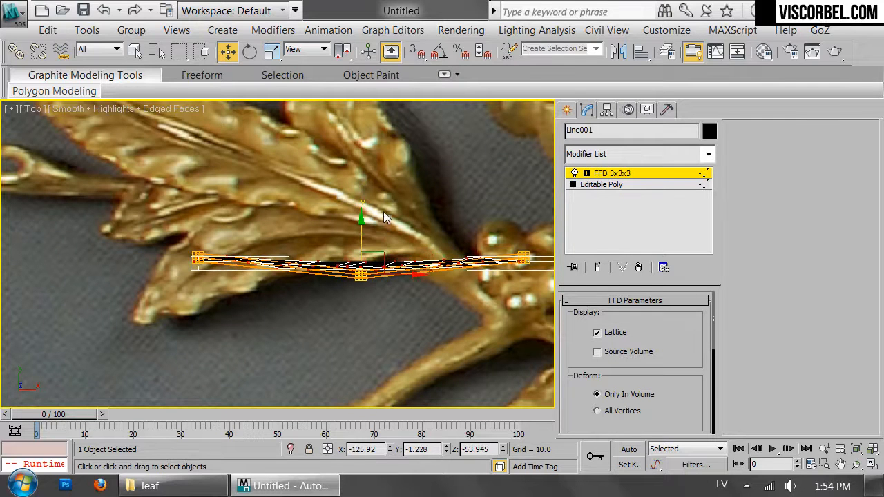
# Shift lattice control points sideways in the left view to curve the leaf across its width, and check the shape in perspective
pyautogui.press('l')
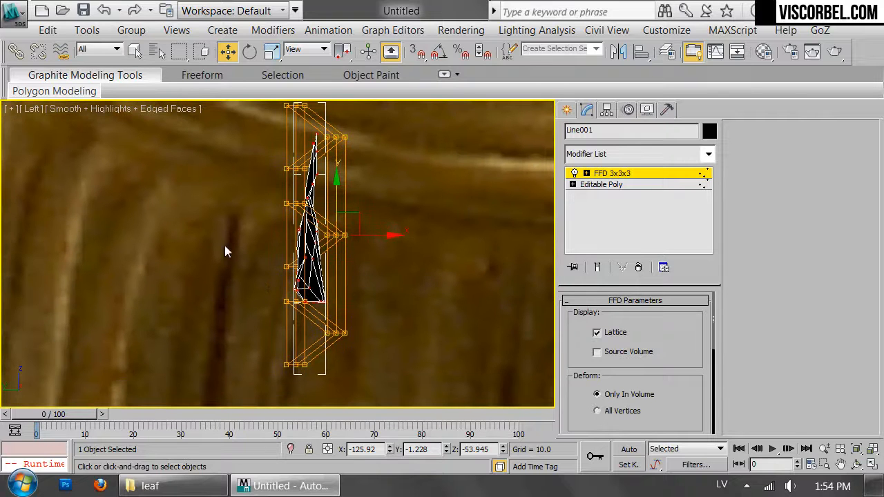
pyautogui.moveTo(360, 299); pyautogui.dragTo(378, 302)
pyautogui.click(407, 257)
pyautogui.press('p')
pyautogui.keyDown('alt'); pyautogui.moveTo(407, 257); pyautogui.dragTo(247, 298, button='middle'); pyautogui.keyUp('alt')
pyautogui.scroll(-5, 238, 272)
pyautogui.click(234, 266)
pyautogui.scroll(3, 233, 266)
pyautogui.moveTo(207, 253); pyautogui.dragTo(244, 250, button='middle')
# Convert the deformed half leaf back to an Editable Poly
pyautogui.rightClick(346, 241)
pyautogui.moveTo(525, 362)
pyautogui.click(542, 396)
# Examine the curved half leaf's vein edges and relief from several angles, finishing in the front view
pyautogui.press('2')
pyautogui.click(160, 268)
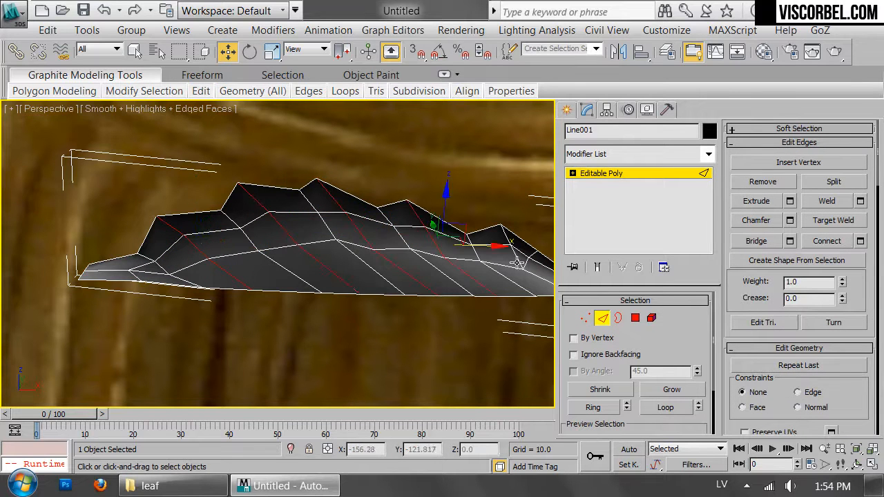
pyautogui.moveTo(501, 267); pyautogui.dragTo(301, 266, button='middle')
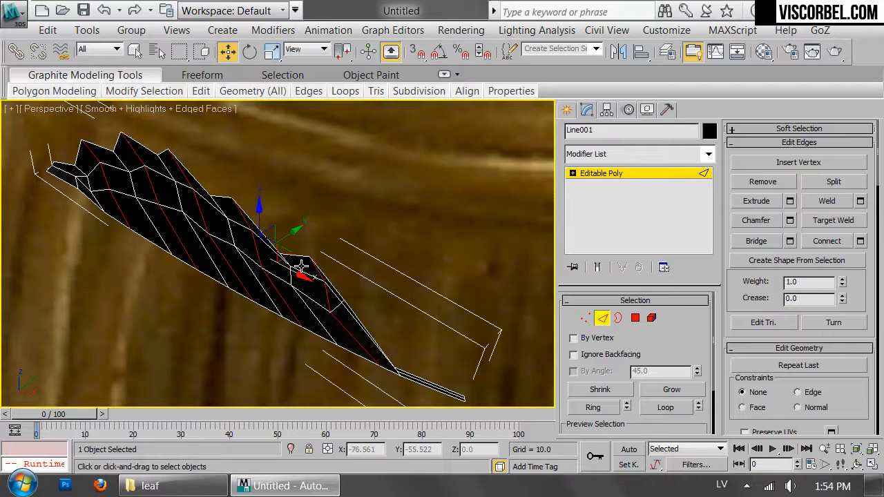
pyautogui.moveTo(300, 338)
pyautogui.keyDown('alt'); pyautogui.mouseDown(button='middle')
pyautogui.moveTo(333, 308)
pyautogui.moveTo(314, 314)
pyautogui.moveTo(330, 314)
pyautogui.moveTo(320, 321)
pyautogui.moveTo(478, 326)
pyautogui.mouseUp(button='middle'); pyautogui.keyUp('alt')
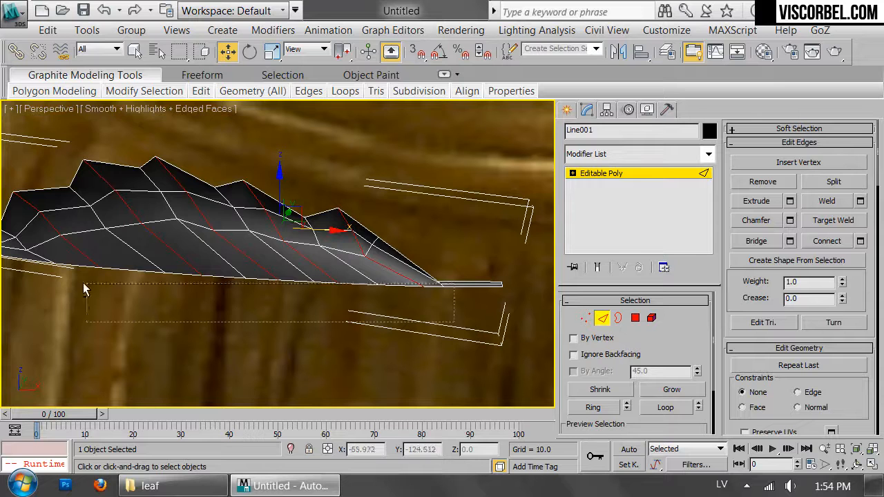
pyautogui.keyDown('alt'); pyautogui.moveTo(62, 267); pyautogui.dragTo(381, 266, button='middle'); pyautogui.keyUp('alt')
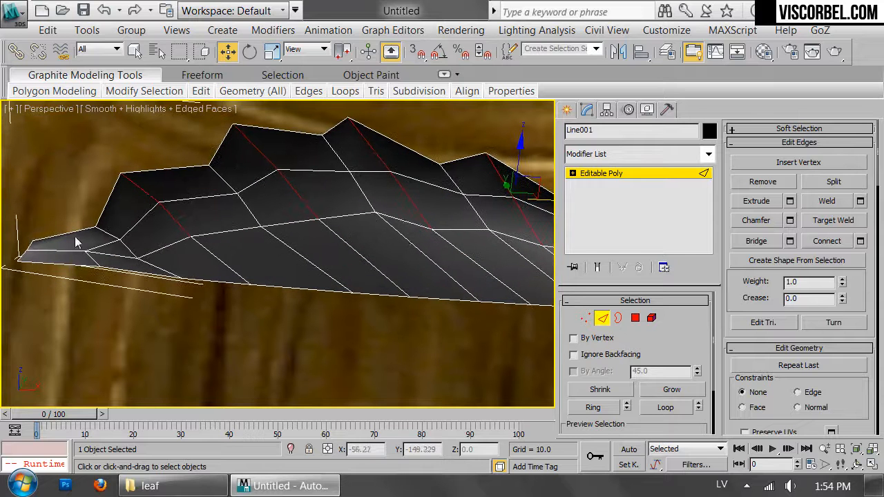
pyautogui.keyDown('alt'); pyautogui.moveTo(289, 260); pyautogui.dragTo(237, 270, button='middle'); pyautogui.keyUp('alt')
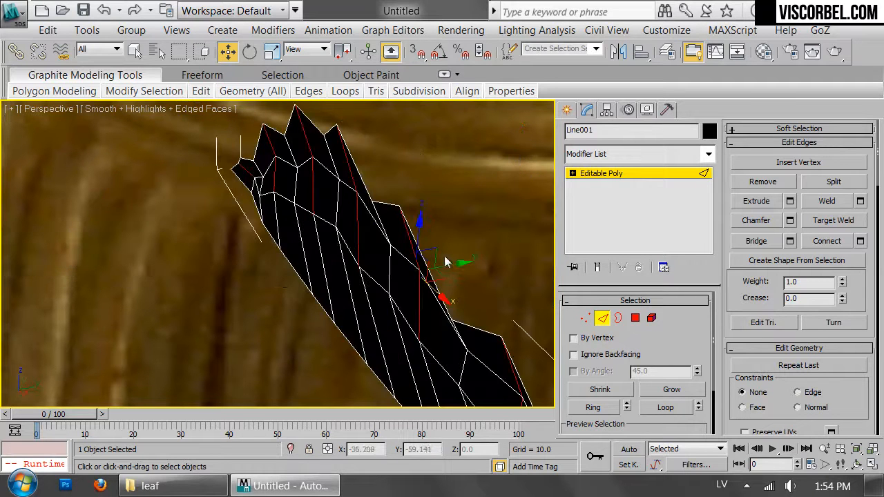
pyautogui.keyDown('alt'); pyautogui.moveTo(452, 263); pyautogui.dragTo(360, 261, button='middle'); pyautogui.keyUp('alt')
pyautogui.press('1')
pyautogui.press('1')
pyautogui.click(416, 307)
pyautogui.click(366, 253)
pyautogui.press('f')
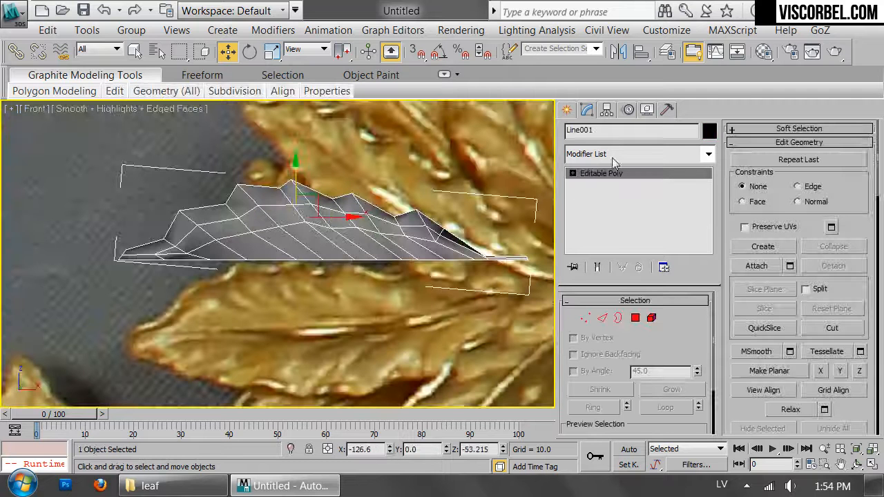
# Try to mirror the half leaf with a Symmetry modifier
pyautogui.click(637, 154)
pyautogui.scroll(-10, 621, 249)
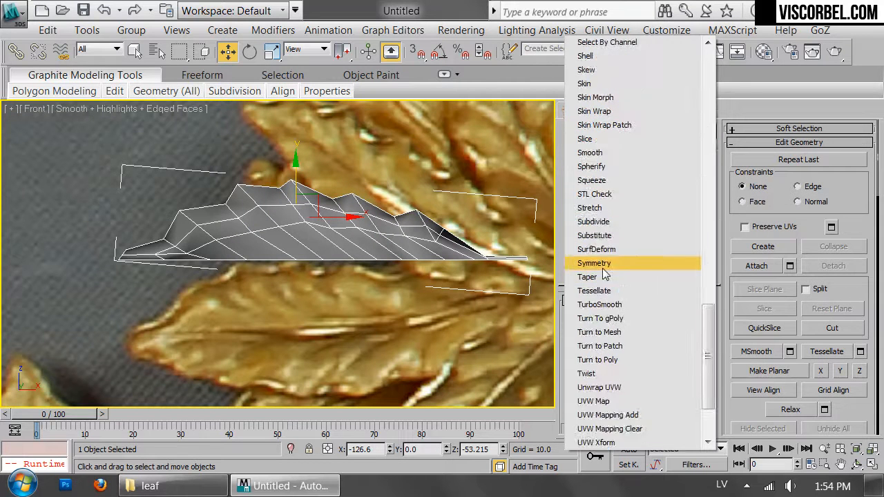
pyautogui.click(613, 261)
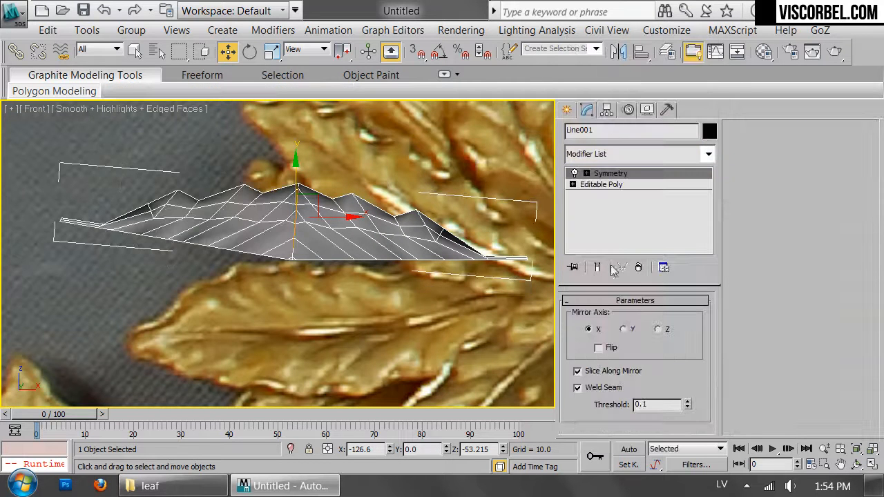
pyautogui.rightClick(635, 175)
pyautogui.click(672, 173)
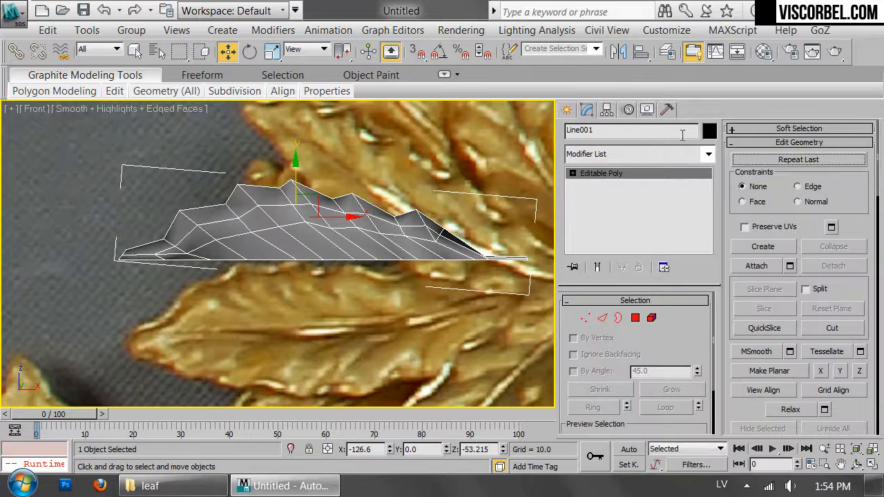
# Reset the half leaf's transform with Reset XForm and convert it to an Editable Poly again
pyautogui.click(666, 112)
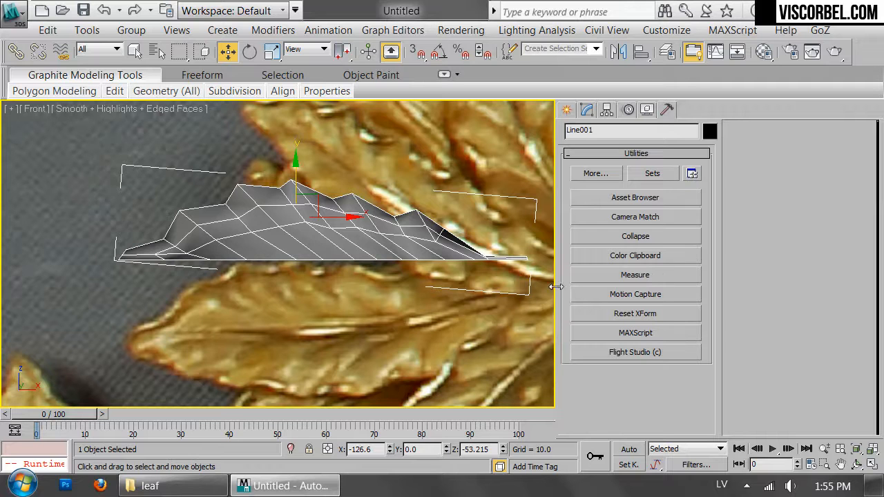
pyautogui.click(669, 315)
pyautogui.click(669, 400)
pyautogui.rightClick(367, 269)
pyautogui.moveTo(387, 316)
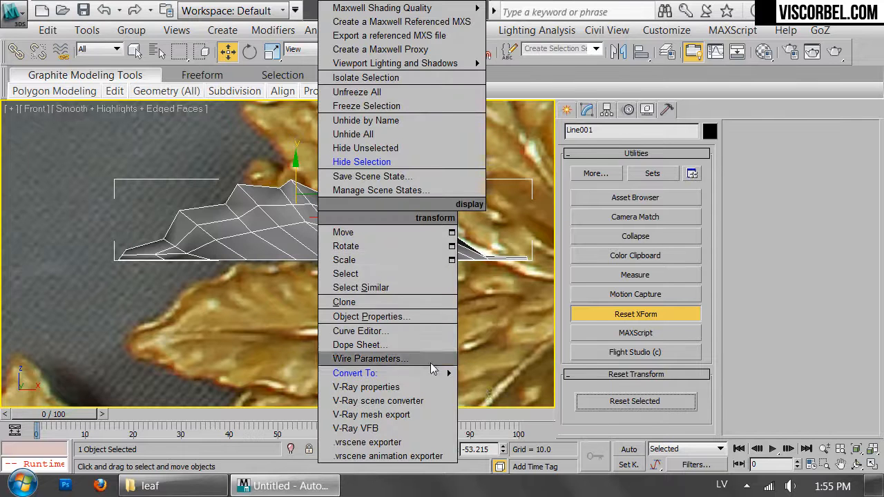
pyautogui.click(483, 380)
# Apply a Symmetry modifier to the half leaf with the mirror axis set to Z
pyautogui.click(628, 156)
pyautogui.scroll(-6, 651, 255)
pyautogui.click(612, 262)
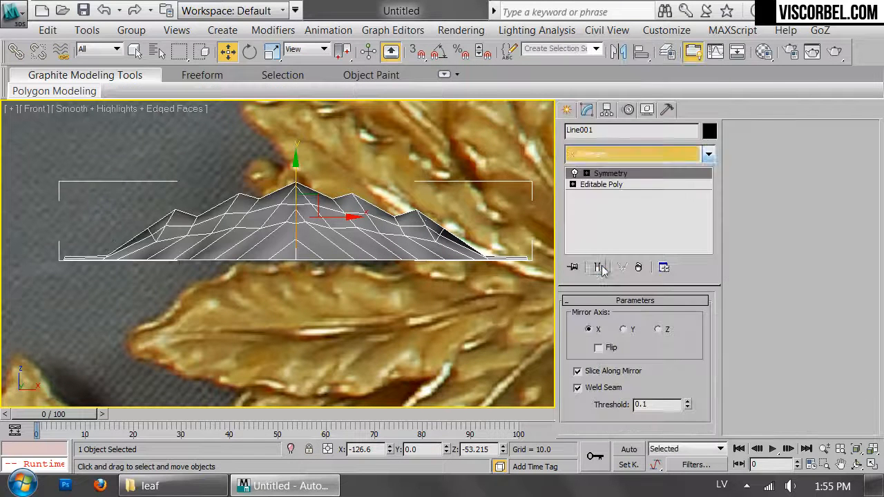
pyautogui.click(624, 329)
pyautogui.press('1')
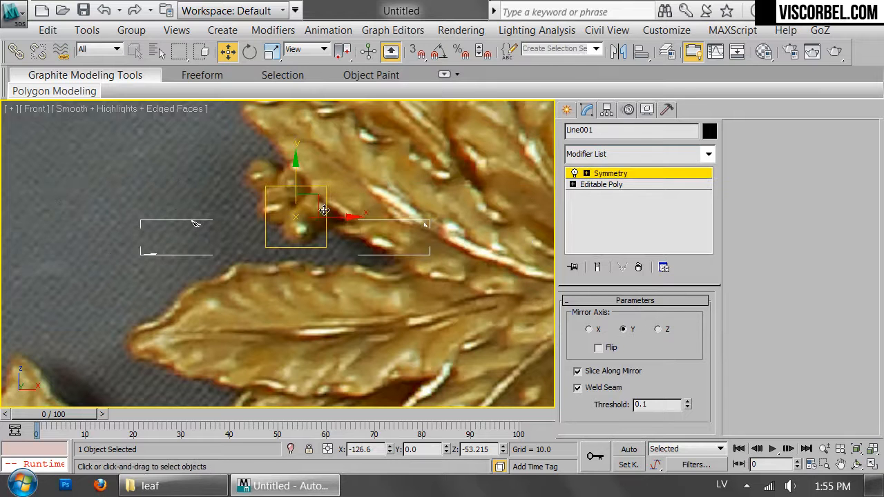
pyautogui.click(655, 330)
# Move the Symmetry mirror plane onto the half leaf's straight edge so both halves meet along the midrib
pyautogui.scroll(2, 306, 237)
pyautogui.press('e')
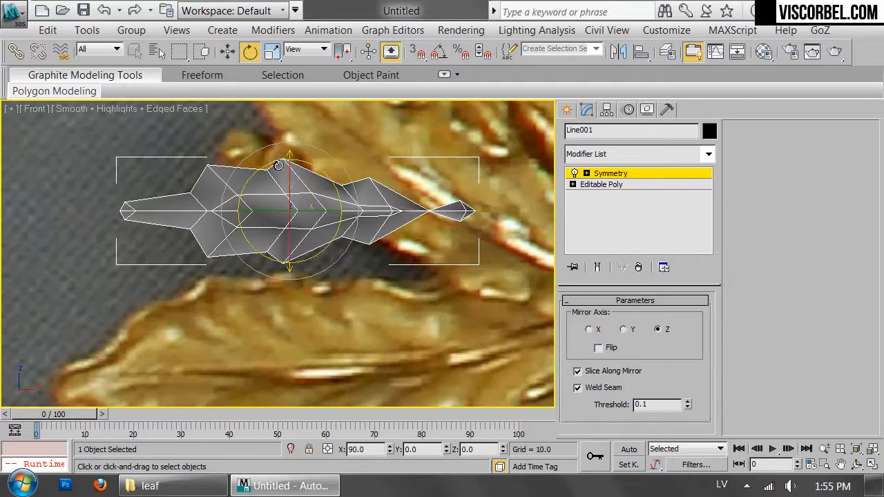
pyautogui.press('w')
pyautogui.moveTo(291, 173); pyautogui.dragTo(305, 235)
pyautogui.scroll(2, 305, 235)
pyautogui.moveTo(342, 234); pyautogui.dragTo(438, 191, button='middle')
# Adjust the midrib vertices near the leaf tip at the Editable Poly level and return to the mirrored result
pyautogui.click(602, 184)
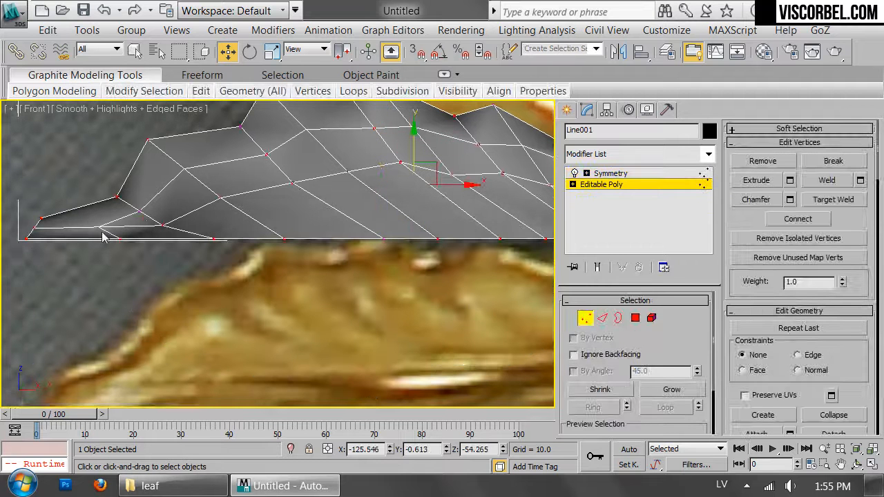
pyautogui.moveTo(158, 243); pyautogui.dragTo(132, 240)
pyautogui.press('1')
pyautogui.click(161, 302)
pyautogui.scroll(-3, 354, 236)
pyautogui.moveTo(355, 236); pyautogui.dragTo(289, 270, button='middle')
pyautogui.click(297, 271)
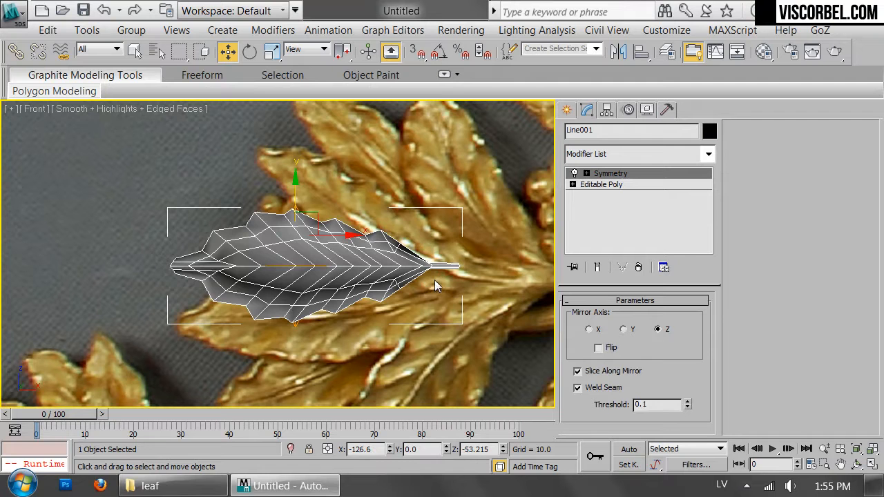
# Inspect the mirrored leaf's shading in perspective with edged faces turned off
pyautogui.press('p')
pyautogui.press('z')
pyautogui.moveTo(403, 249)
pyautogui.keyDown('alt'); pyautogui.mouseDown(button='middle')
pyautogui.moveTo(364, 260)
pyautogui.moveTo(361, 334)
pyautogui.moveTo(312, 229)
pyautogui.moveTo(374, 227)
pyautogui.mouseUp(button='middle'); pyautogui.keyUp('alt')
pyautogui.click(360, 338)
pyautogui.press('F4')
pyautogui.click(311, 276)
pyautogui.moveTo(311, 276)
pyautogui.keyDown('alt'); pyautogui.mouseDown(button='middle')
pyautogui.moveTo(335, 276)
pyautogui.moveTo(301, 274)
pyautogui.mouseUp(button='middle'); pyautogui.keyUp('alt')
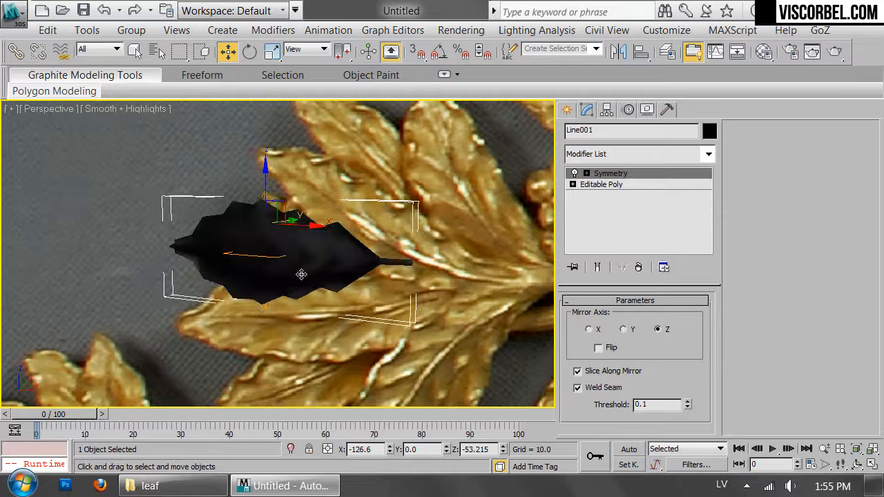
# Select the leaf tip vertices in the Editable Poly and flatten them by scaling to 15 percent along Y in the top view
pyautogui.click(629, 158)
pyautogui.click(238, 190)
pyautogui.click(619, 186)
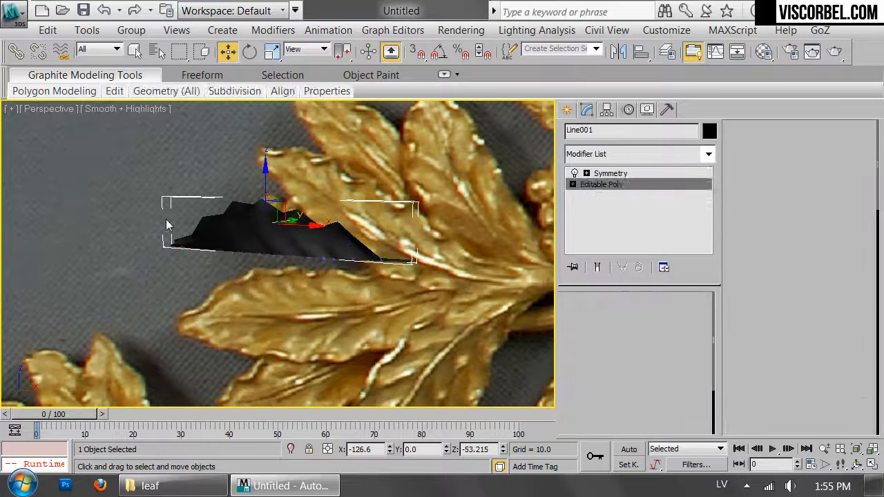
pyautogui.press('1')
pyautogui.moveTo(123, 209); pyautogui.dragTo(181, 261)
pyautogui.press('t')
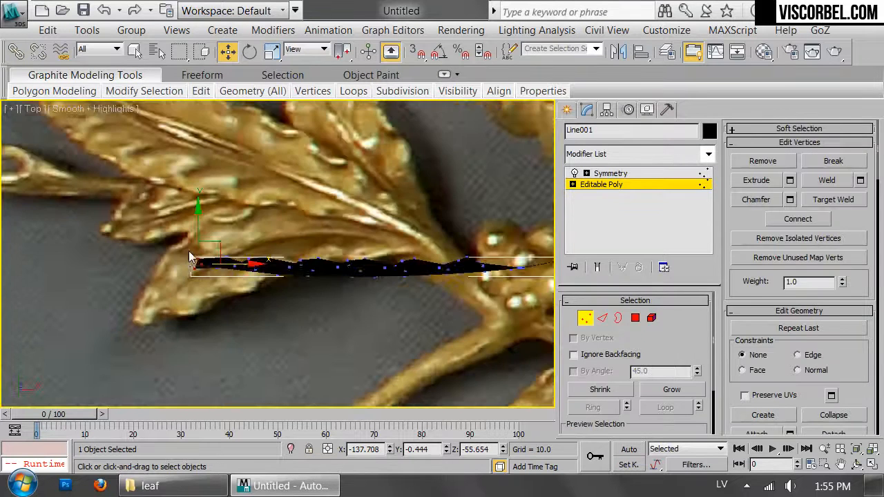
pyautogui.scroll(5, 192, 250)
pyautogui.moveTo(214, 231); pyautogui.dragTo(245, 19)
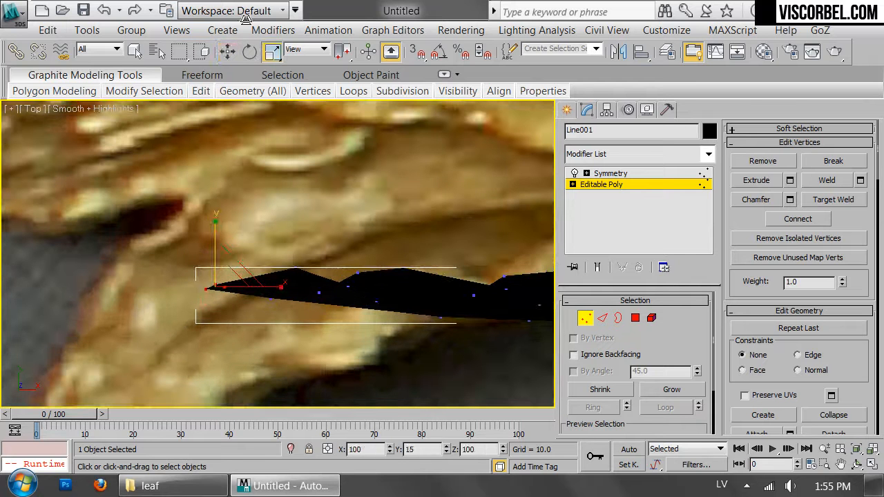
# Examine the flattened tip and whole mirrored leaf in perspective with edged faces shown
pyautogui.press('1')
pyautogui.click(407, 193)
pyautogui.scroll(-5, 432, 228)
pyautogui.click(428, 241)
pyautogui.press('p')
pyautogui.keyDown('alt'); pyautogui.moveTo(428, 228); pyautogui.dragTo(369, 197, button='middle'); pyautogui.keyUp('alt')
pyautogui.press('F4')
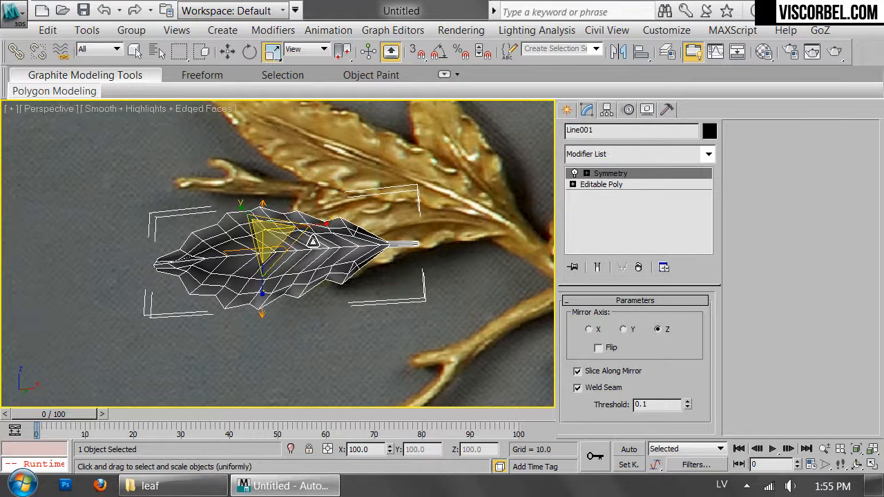
pyautogui.keyDown('alt'); pyautogui.moveTo(309, 243); pyautogui.dragTo(306, 250, button='middle'); pyautogui.keyUp('alt')
pyautogui.scroll(4, 306, 250)
pyautogui.keyDown('alt'); pyautogui.moveTo(213, 214); pyautogui.dragTo(229, 219, button='middle'); pyautogui.keyUp('alt')
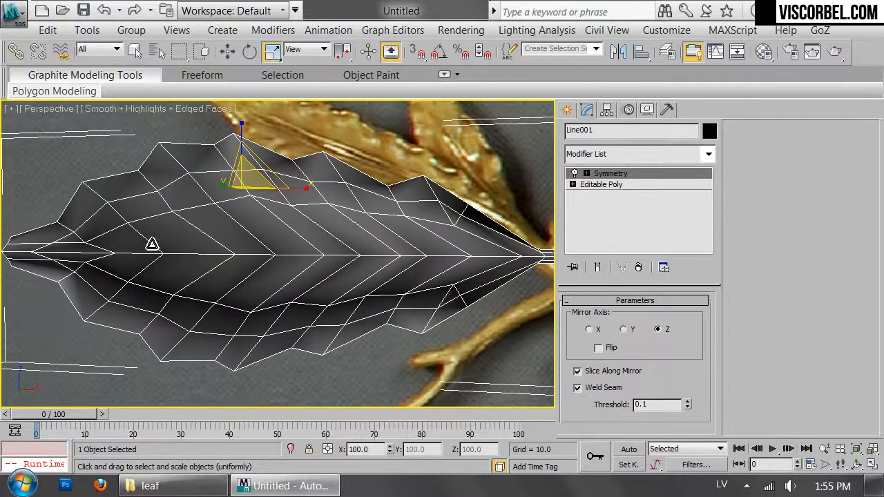
# Select the vein edges running to the midrib and connect them with a new row of edges
pyautogui.click(638, 185)
pyautogui.press('2')
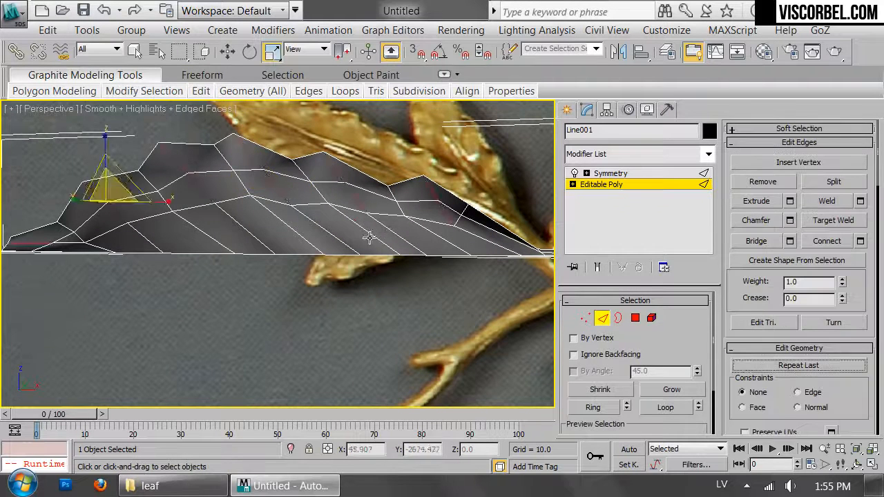
pyautogui.click(410, 245)
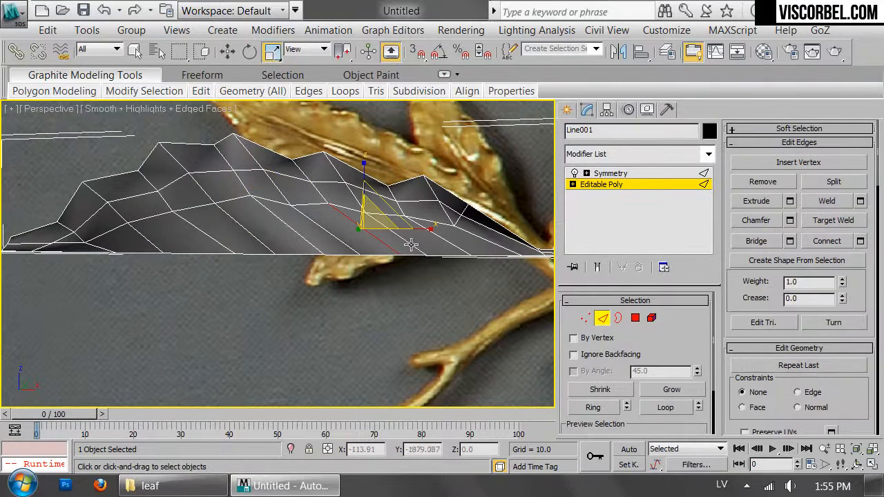
pyautogui.click(193, 253)
pyautogui.keyDown('alt'); pyautogui.moveTo(255, 228); pyautogui.dragTo(366, 228, button='middle'); pyautogui.keyUp('alt')
pyautogui.rightClick(366, 228)
pyautogui.click(271, 295)
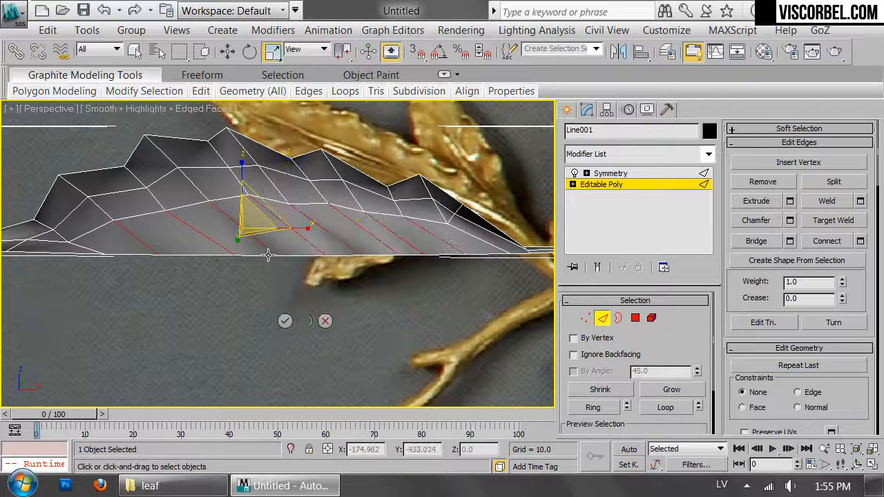
pyautogui.click(284, 321)
# Connect the end vertices of the new edge row to the neighbouring midrib vertices at both ends, and check the mirrored leaf
pyautogui.keyDown('alt'); pyautogui.moveTo(284, 321); pyautogui.dragTo(147, 253, button='middle'); pyautogui.keyUp('alt')
pyautogui.press('w')
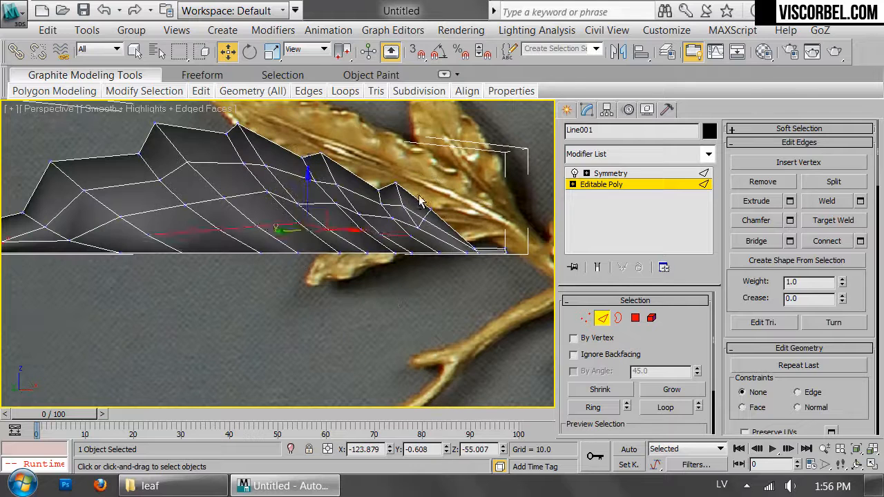
pyautogui.press('1')
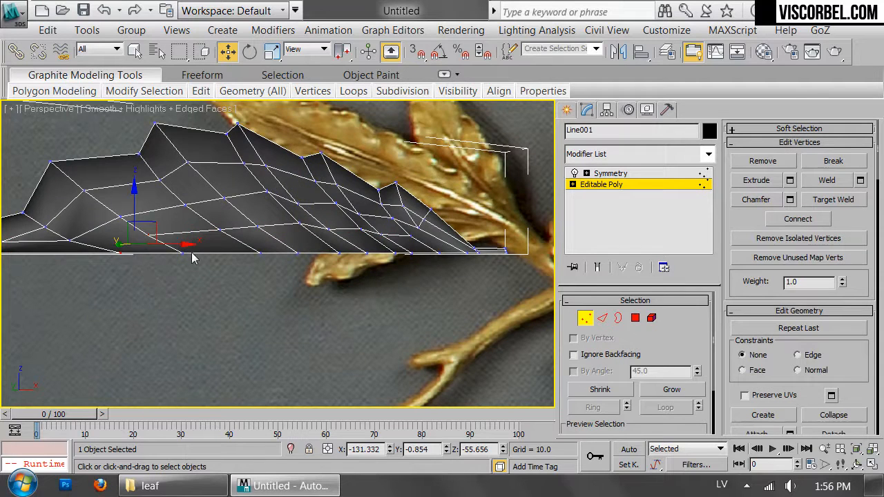
pyautogui.keyDown('alt'); pyautogui.moveTo(456, 270); pyautogui.dragTo(245, 283, button='middle'); pyautogui.keyUp('alt')
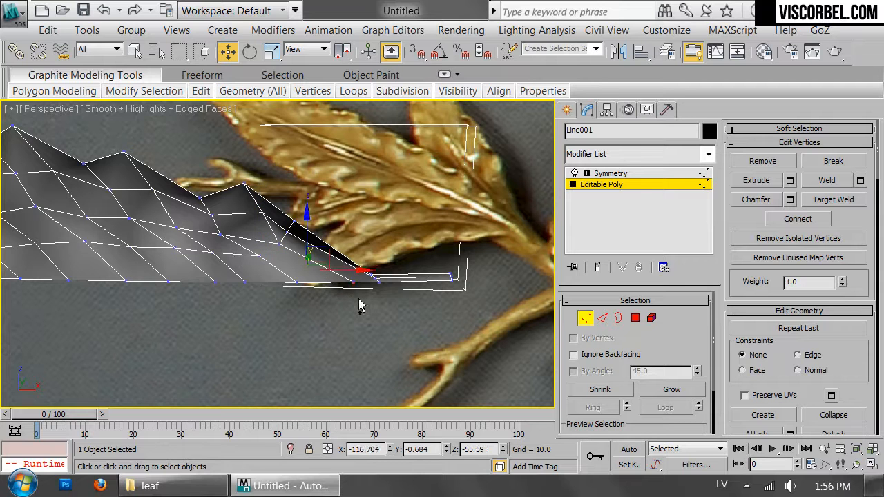
pyautogui.press('1')
pyautogui.click(348, 344)
pyautogui.keyDown('alt'); pyautogui.moveTo(348, 344); pyautogui.dragTo(316, 256, button='middle'); pyautogui.keyUp('alt')
pyautogui.scroll(-4, 212, 284)
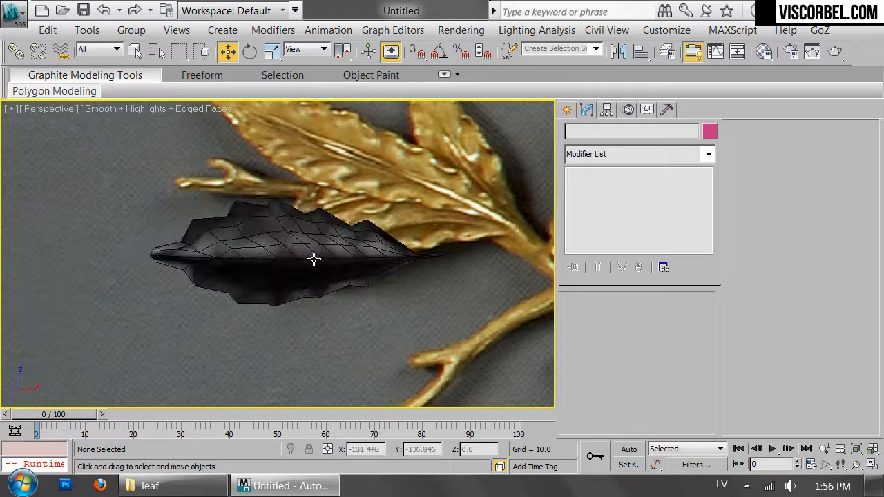
# Select the mirrored leaf and apply an FFD 4x4x4 modifier to it above Symmetry
pyautogui.click(315, 256)
pyautogui.press('t')
pyautogui.moveTo(434, 240); pyautogui.dragTo(281, 257, button='middle')
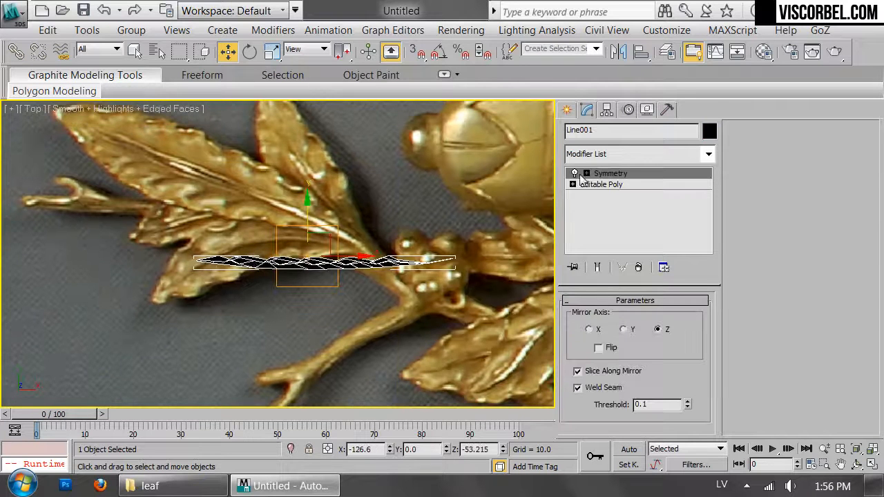
pyautogui.click(626, 154)
pyautogui.scroll(-10, 635, 208)
pyautogui.click(607, 86)
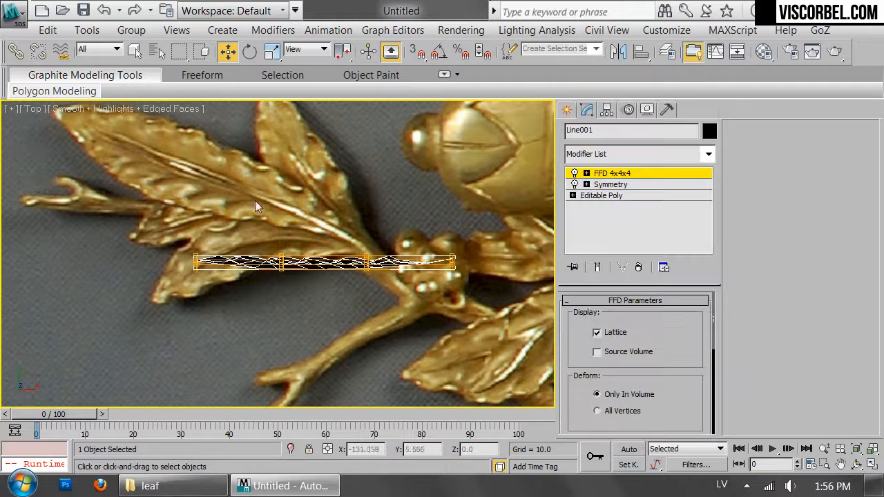
# Bend the leaf into an S-curve in the top view by moving the two inner lattice columns in opposite Y directions, and check it in perspective
pyautogui.moveTo(283, 223); pyautogui.dragTo(282, 196)
pyautogui.moveTo(375, 233); pyautogui.dragTo(365, 243)
pyautogui.press('1')
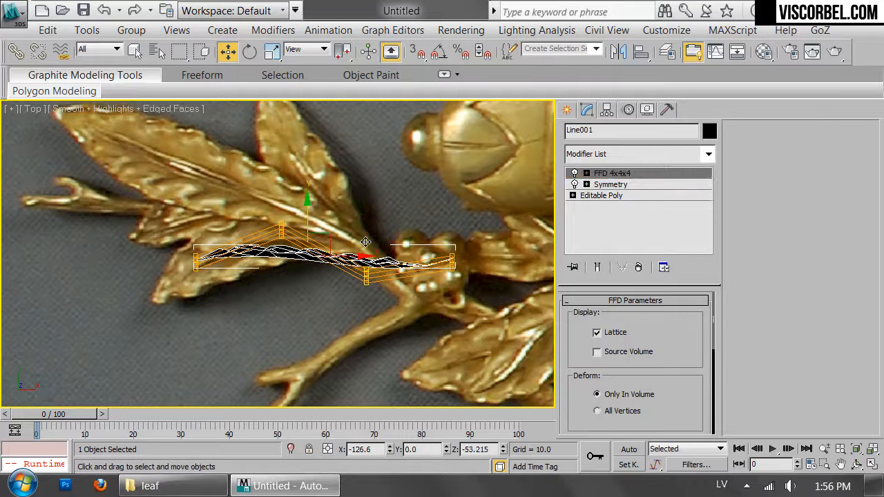
pyautogui.press('p')
pyautogui.keyDown('alt'); pyautogui.moveTo(365, 241); pyautogui.dragTo(349, 170, button='middle'); pyautogui.keyUp('alt')
pyautogui.click(399, 209)
pyautogui.keyDown('alt'); pyautogui.moveTo(399, 210); pyautogui.dragTo(378, 201, button='middle'); pyautogui.keyUp('alt')
pyautogui.click(344, 314)
pyautogui.keyDown('alt'); pyautogui.moveTo(343, 314); pyautogui.dragTo(343, 252, button='middle'); pyautogui.keyUp('alt')
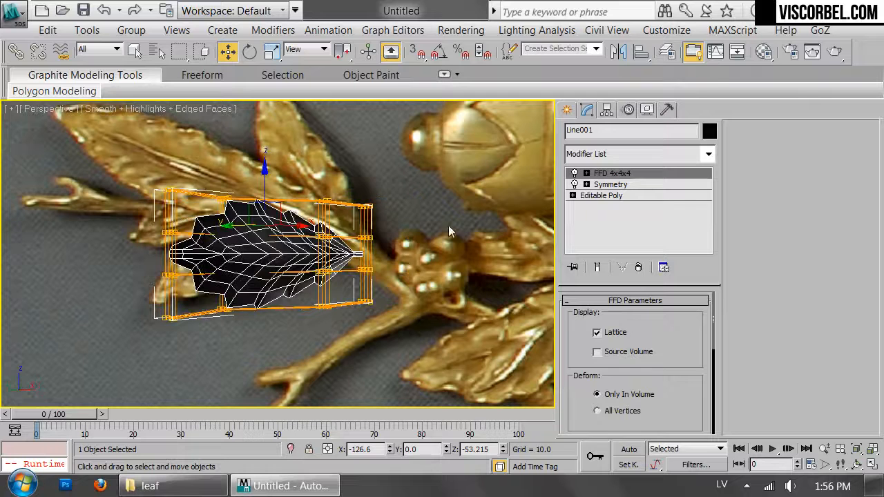
# Thicken the leaf with a Shell modifier using an inner amount of 0.32, an outer amount of 0.52 and 2 segments
pyautogui.click(667, 158)
pyautogui.scroll(-20, 621, 131)
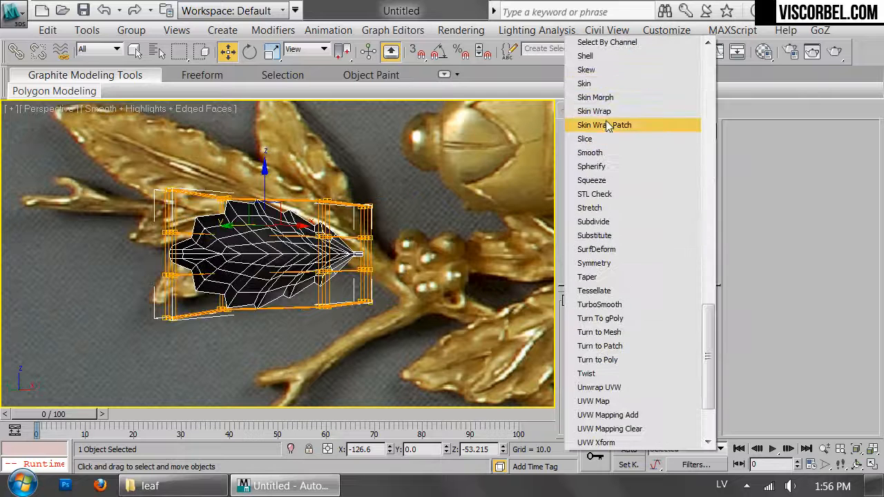
pyautogui.click(598, 61)
pyautogui.keyDown('alt'); pyautogui.moveTo(427, 144); pyautogui.dragTo(391, 232, button='middle'); pyautogui.keyUp('alt')
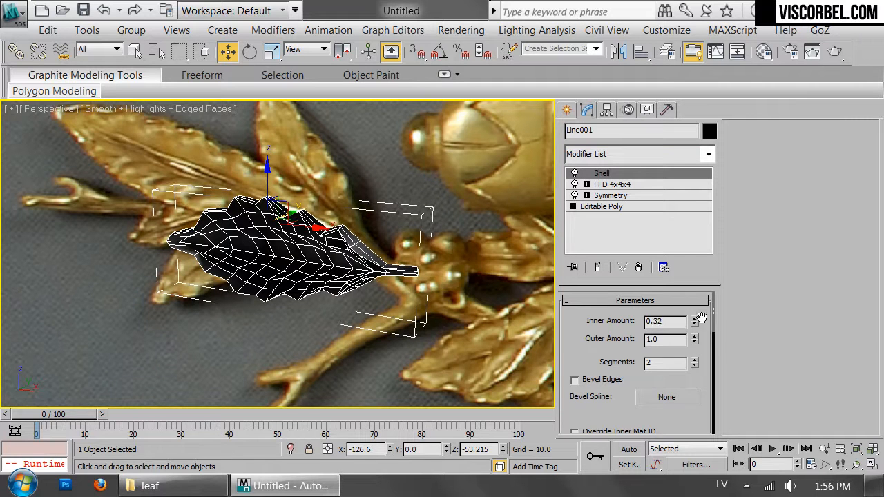
pyautogui.moveTo(696, 340); pyautogui.dragTo(684, 447)
pyautogui.moveTo(680, 412); pyautogui.dragTo(680, 373)
pyautogui.keyDown('alt'); pyautogui.moveTo(407, 269); pyautogui.dragTo(378, 282, button='middle'); pyautogui.keyUp('alt')
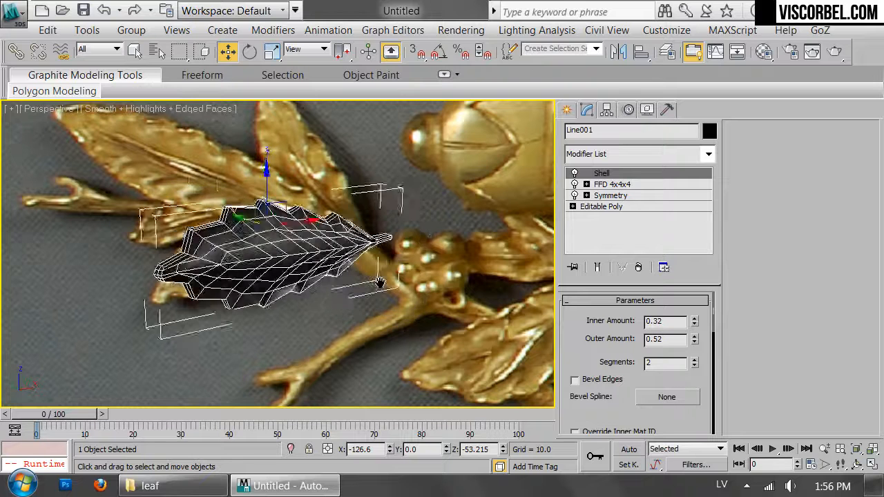
pyautogui.moveTo(150, 280); pyautogui.dragTo(224, 248, button='middle')
pyautogui.scroll(3, 225, 248)
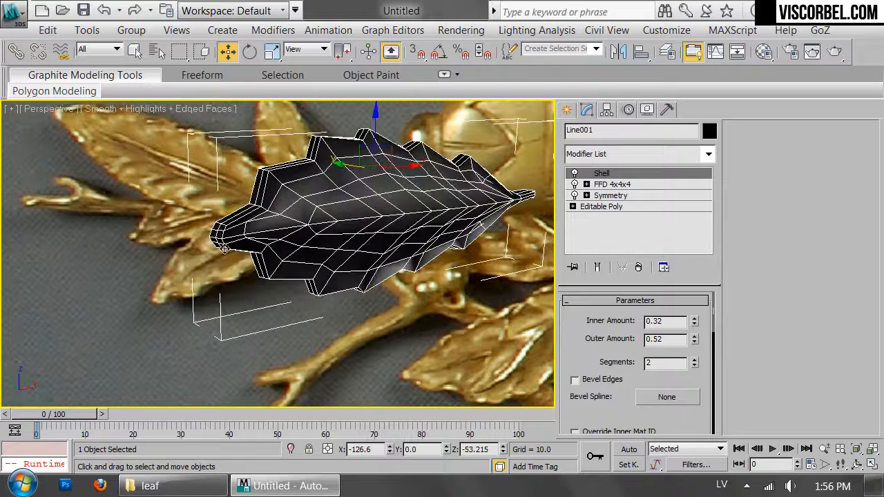
# Add a TurboSmooth modifier above Shell and check the smoothed leaf with its edge display off
pyautogui.click(629, 166)
pyautogui.scroll(-10, 618, 193)
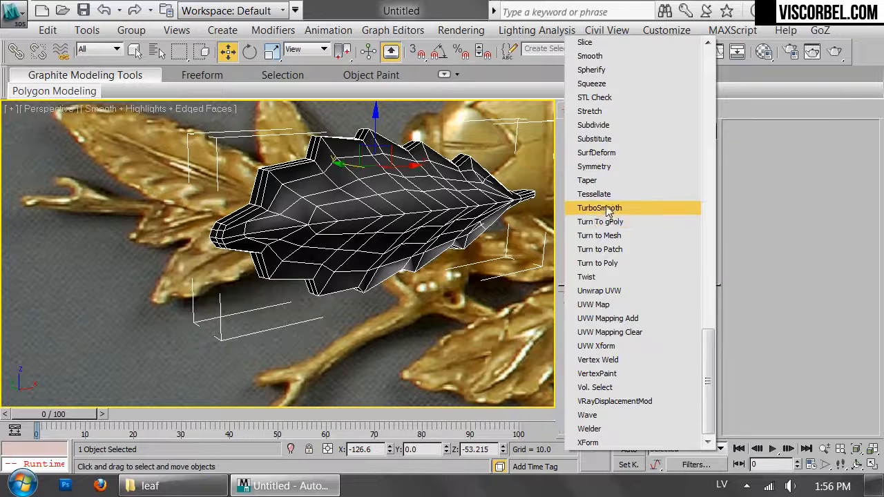
pyautogui.click(607, 209)
pyautogui.press('F4')
pyautogui.click(368, 353)
pyautogui.keyDown('alt'); pyautogui.moveTo(480, 301); pyautogui.dragTo(369, 227, button='middle'); pyautogui.keyUp('alt')
pyautogui.click(369, 227)
# Assign Material #1 to the leaf and set its diffuse colour to neutral grey, RGB 137, 137, 137
pyautogui.press('m')
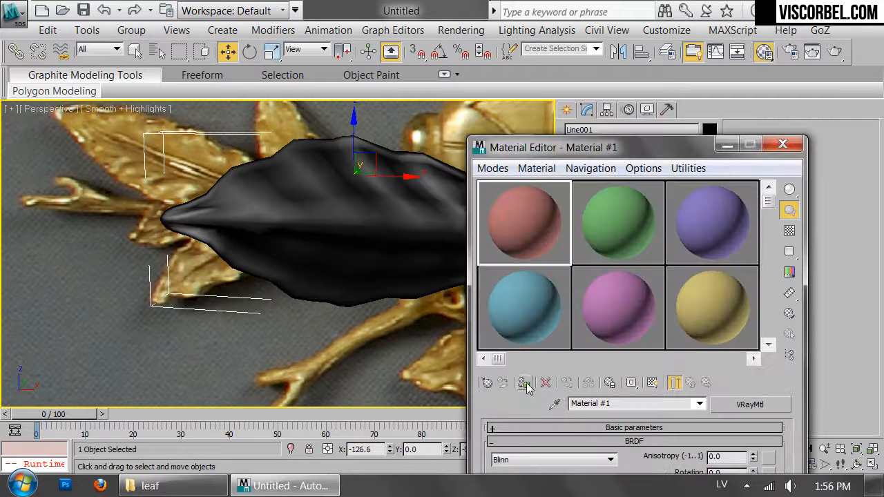
pyautogui.click(524, 385)
pyautogui.click(640, 428)
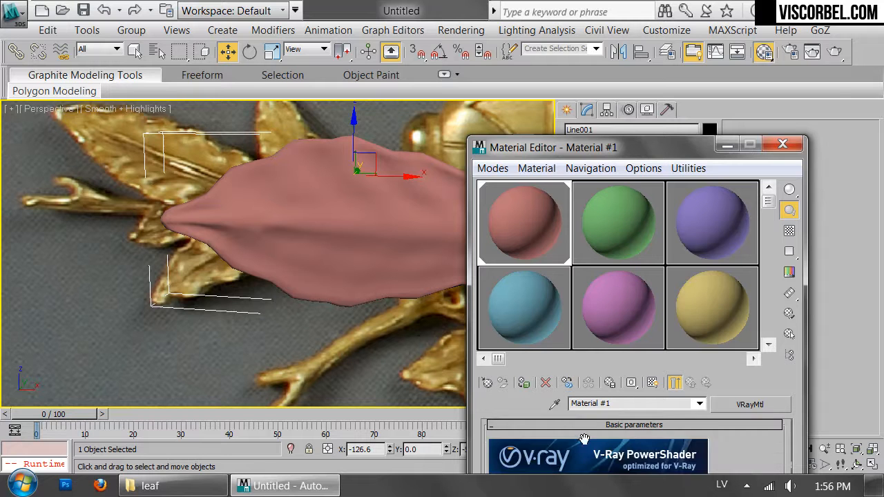
pyautogui.scroll(-2, 762, 449)
pyautogui.click(752, 359)
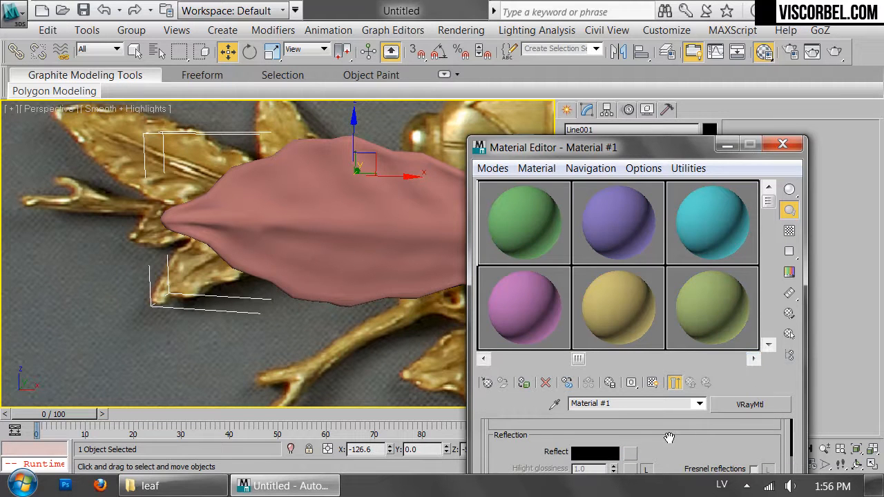
pyautogui.scroll(2, 680, 435)
pyautogui.click(590, 445)
pyautogui.moveTo(501, 165); pyautogui.dragTo(490, 167)
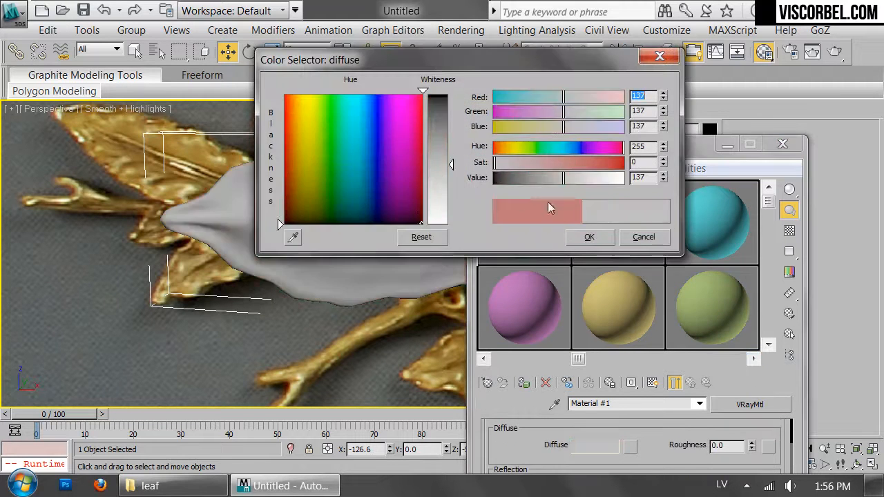
pyautogui.click(589, 237)
pyautogui.click(782, 144)
# Show the mesh edges again and insert an Edit Poly modifier between Shell and TurboSmooth
pyautogui.scroll(-4, 481, 191)
pyautogui.keyDown('alt'); pyautogui.moveTo(481, 191); pyautogui.dragTo(443, 236, button='middle'); pyautogui.keyUp('alt')
pyautogui.scroll(4, 419, 230)
pyautogui.moveTo(314, 223)
pyautogui.mouseDown(button='middle')
pyautogui.moveTo(289, 235)
pyautogui.moveTo(308, 219)
pyautogui.mouseUp(button='middle')
pyautogui.press('F4')
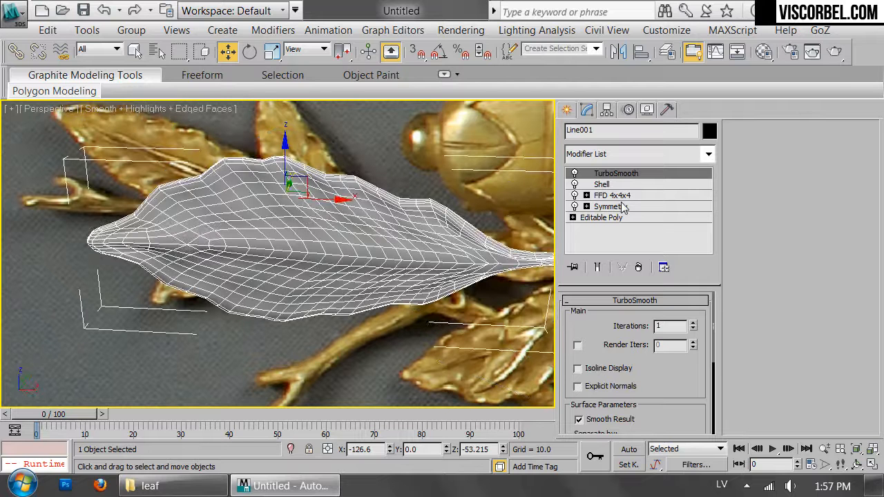
pyautogui.click(601, 184)
pyautogui.click(639, 154)
pyautogui.scroll(-10, 630, 82)
pyautogui.click(628, 83)
# Select the midrib edge loop and examine the topology where it ends near the leaf tip
pyautogui.press('2')
pyautogui.doubleClick(438, 261)
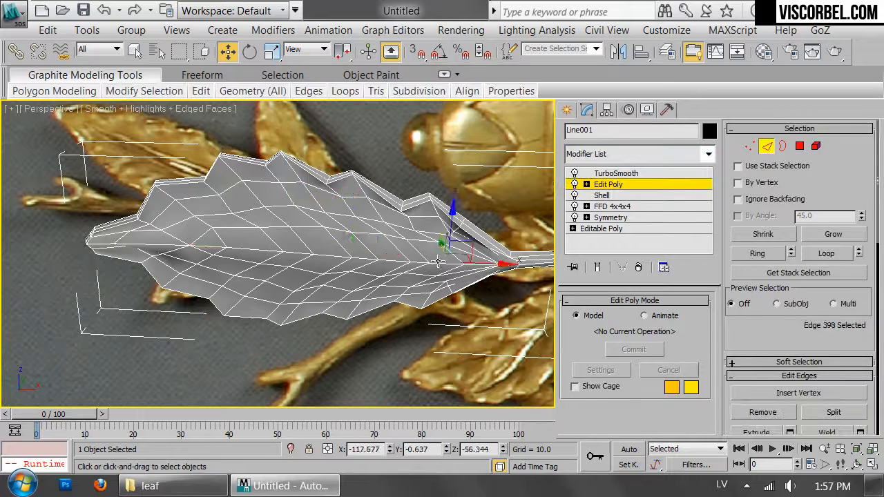
pyautogui.keyDown('alt'); pyautogui.moveTo(420, 269); pyautogui.dragTo(402, 225, button='middle'); pyautogui.keyUp('alt')
pyautogui.moveTo(402, 224); pyautogui.dragTo(525, 196, button='middle')
pyautogui.scroll(3, 350, 219)
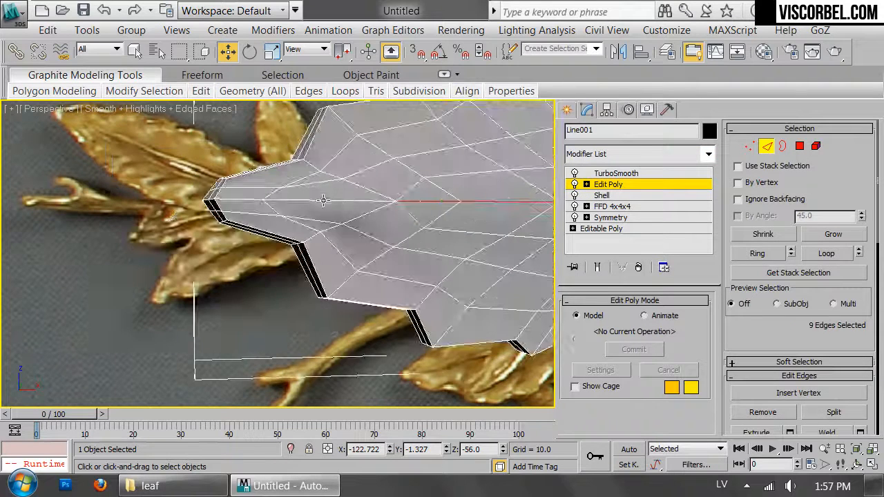
pyautogui.moveTo(323, 200); pyautogui.dragTo(272, 228, button='middle')
# Cut two edges across the midrib near the leaf tip and join their ends with cuts along both sides of it
pyautogui.press('1')
pyautogui.scroll(2, 375, 232)
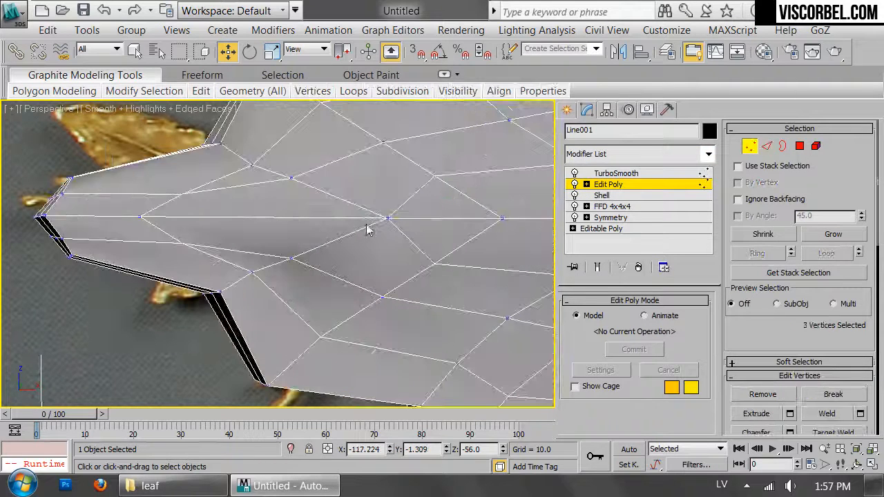
pyautogui.rightClick(361, 227)
pyautogui.click(197, 231)
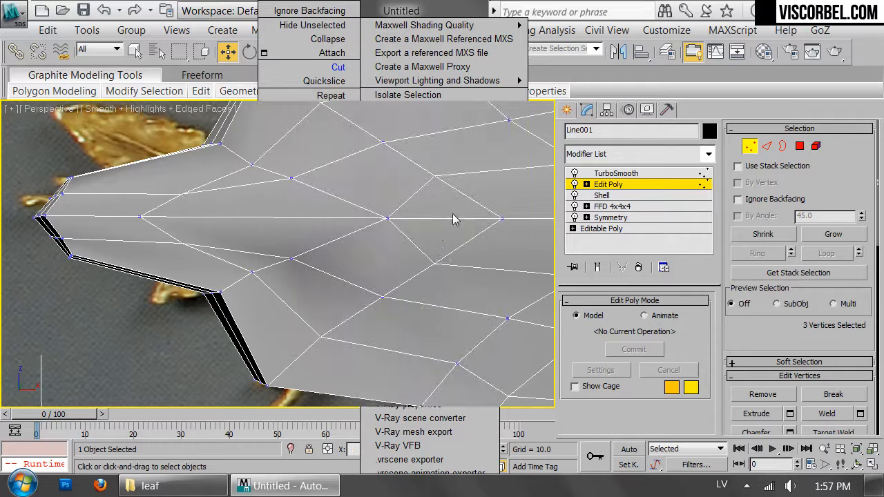
pyautogui.rightClick(430, 227)
pyautogui.click(400, 68)
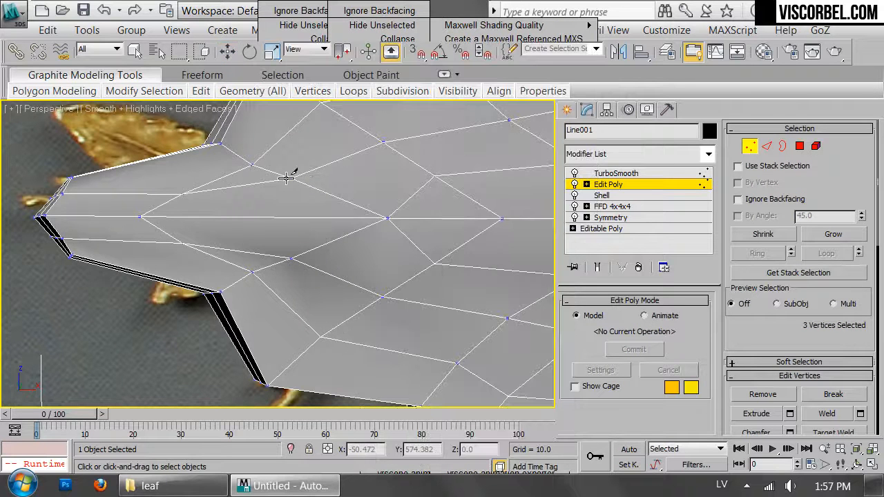
pyautogui.click(290, 256)
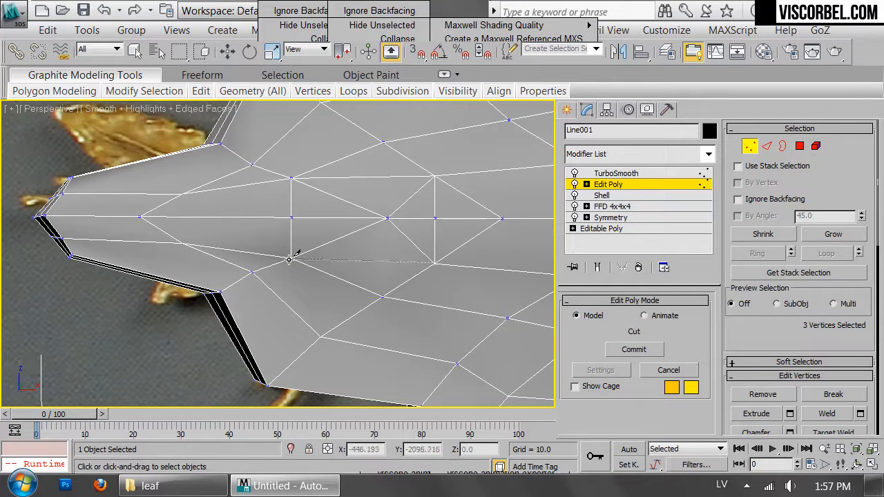
# Remove the diagonal edges radiating from the midrib vertex between the two new cross cuts
pyautogui.rightClick(360, 230)
pyautogui.press('2')
pyautogui.click(360, 229)
pyautogui.keyDown('ctrl'); pyautogui.click(400, 231); pyautogui.keyUp('ctrl')
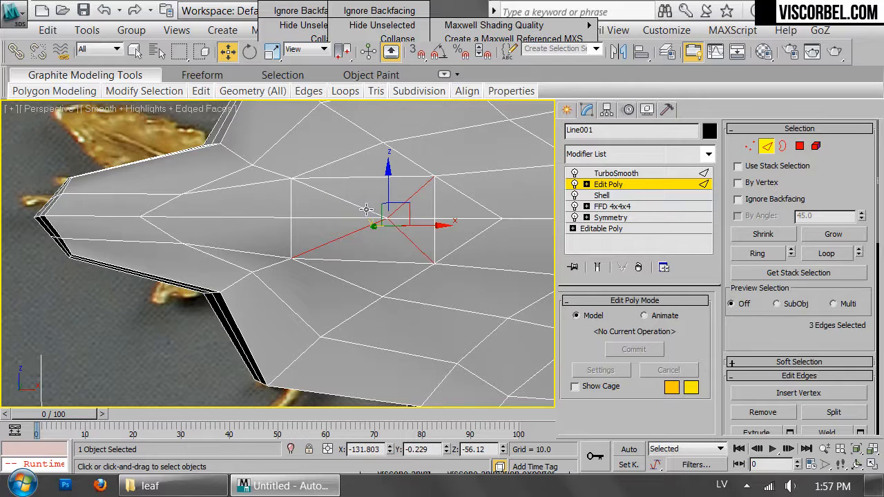
pyautogui.rightClick(463, 209)
pyautogui.click(443, 251)
# Remove the diagonal edges running from the second cross cut to the next midrib vertex
pyautogui.scroll(-5, 459, 228)
pyautogui.moveTo(463, 229); pyautogui.dragTo(471, 233, button='middle')
pyautogui.scroll(5, 324, 263)
pyautogui.click(537, 238)
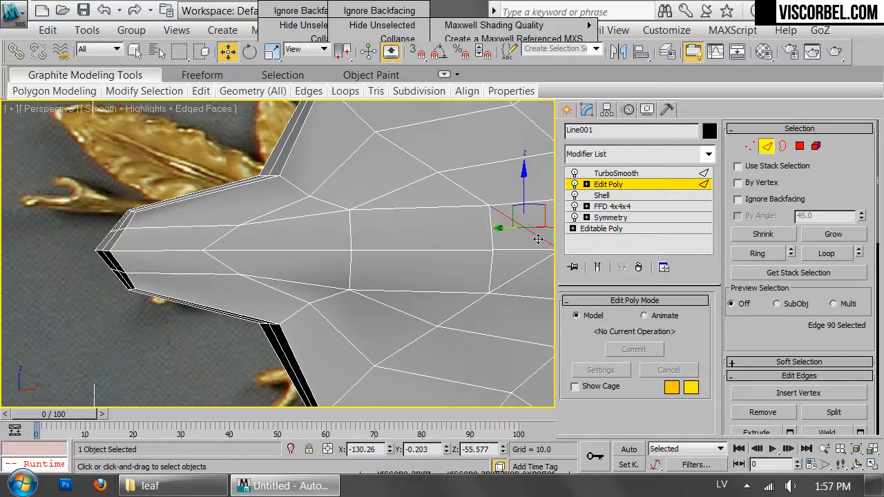
pyautogui.rightClick(514, 232)
pyautogui.click(423, 256)
# Remove the leftover midrib vertices near the tip and return to TurboSmooth to check the smoothed leaf
pyautogui.press('1')
pyautogui.moveTo(444, 250); pyautogui.dragTo(327, 265, button='middle')
pyautogui.keyDown('ctrl'); pyautogui.click(363, 256); pyautogui.keyUp('ctrl')
pyautogui.rightClick(436, 237)
pyautogui.click(408, 265)
pyautogui.scroll(-3, 410, 268)
pyautogui.scroll(-3, 326, 264)
pyautogui.press('1')
pyautogui.click(453, 344)
pyautogui.click(354, 280)
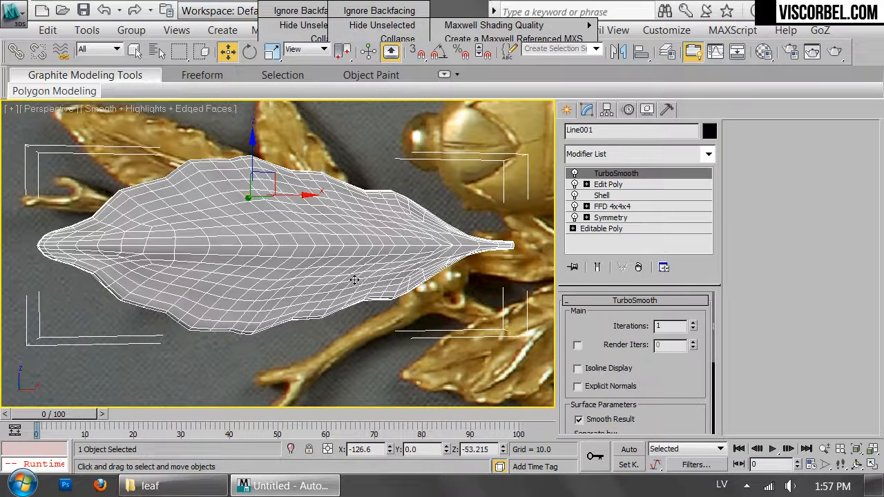
# In Edit Poly, select the whole midrib edge loop, including the edges that run along the stem
pyautogui.click(604, 185)
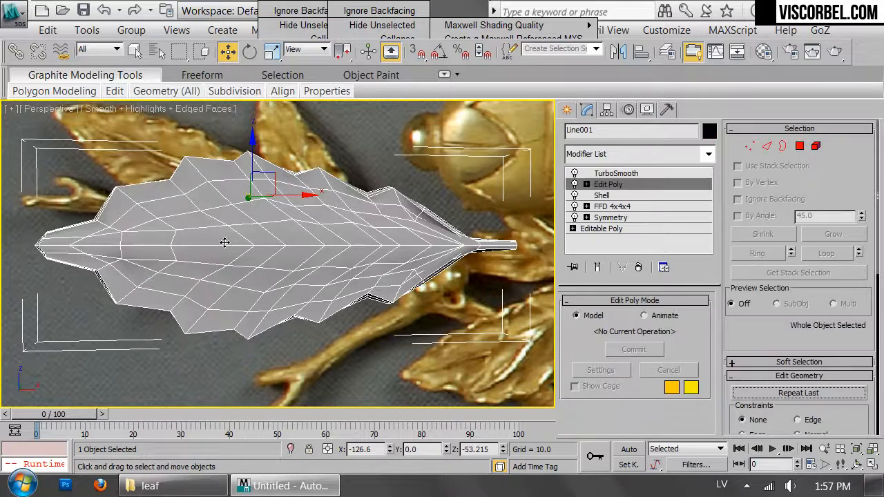
pyautogui.press('1')
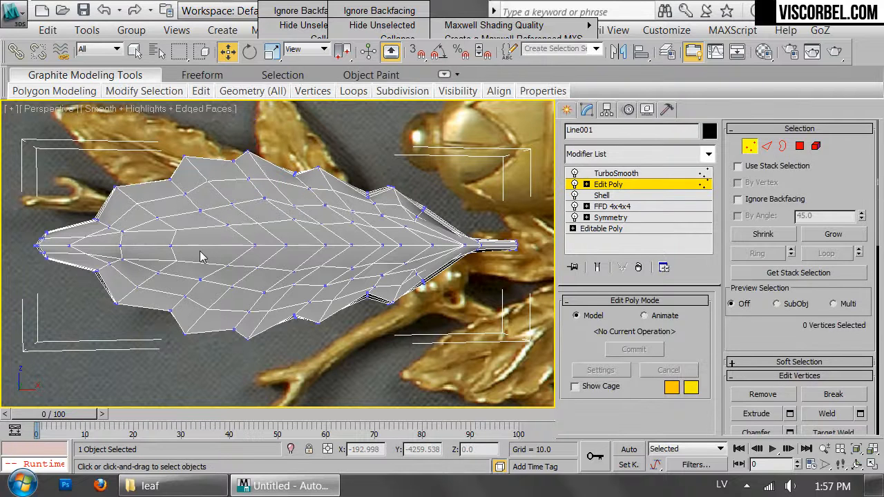
pyautogui.press('2')
pyautogui.doubleClick(212, 246)
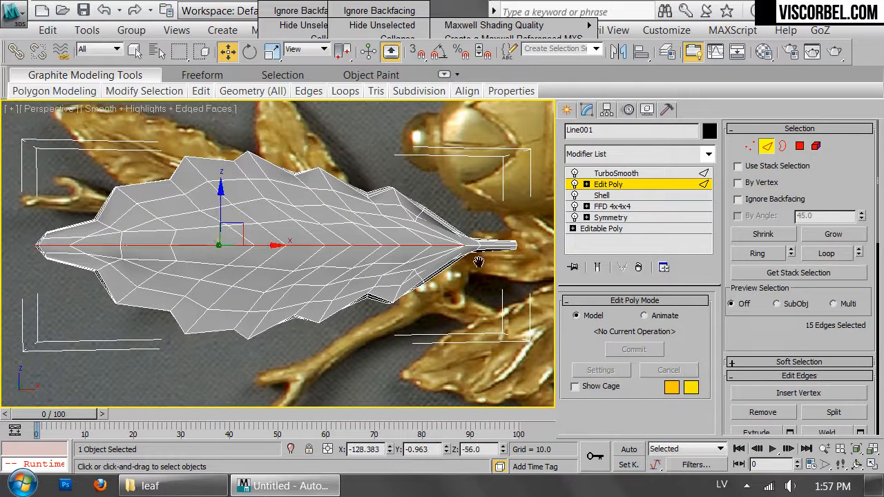
pyautogui.scroll(5, 482, 268)
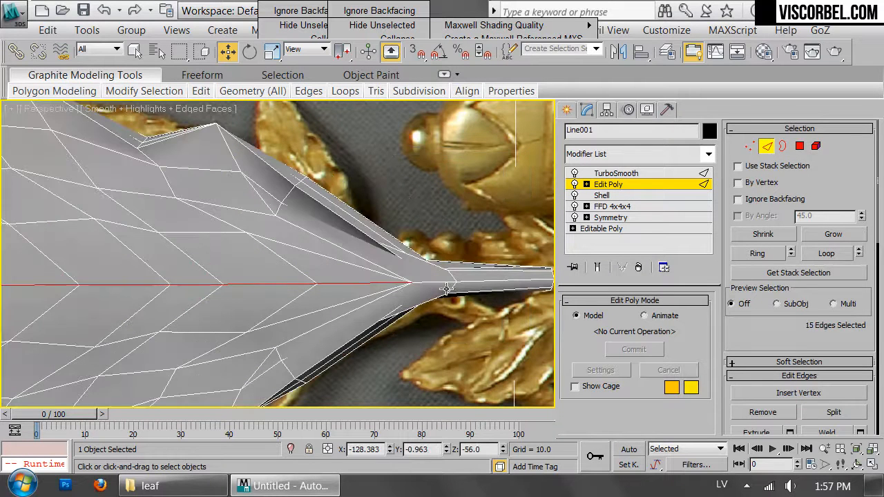
pyautogui.keyDown('ctrl'); pyautogui.click(521, 281); pyautogui.keyUp('ctrl')
pyautogui.click(830, 254)
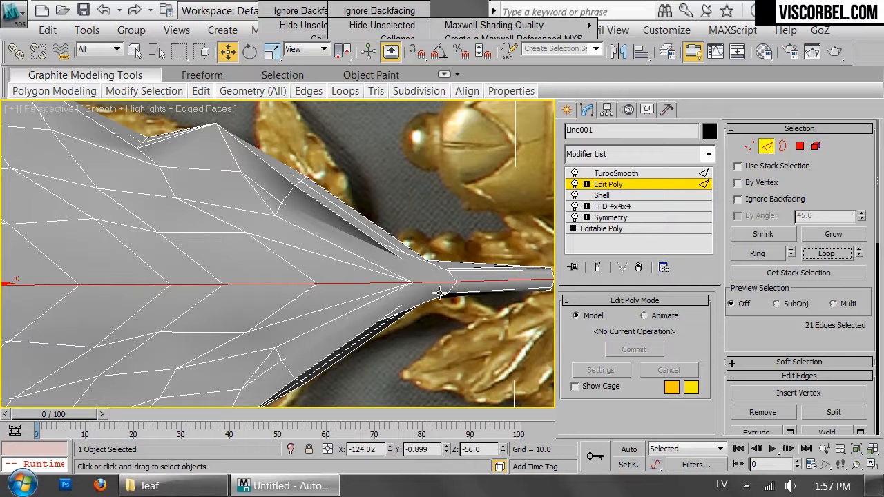
# Extend the edge selection to the remaining midrib edges on the reverse side of the leaf
pyautogui.scroll(-5, 416, 283)
pyautogui.keyDown('alt'); pyautogui.moveTo(421, 265); pyautogui.dragTo(164, 257, button='middle'); pyautogui.keyUp('alt')
pyautogui.scroll(2, 209, 255)
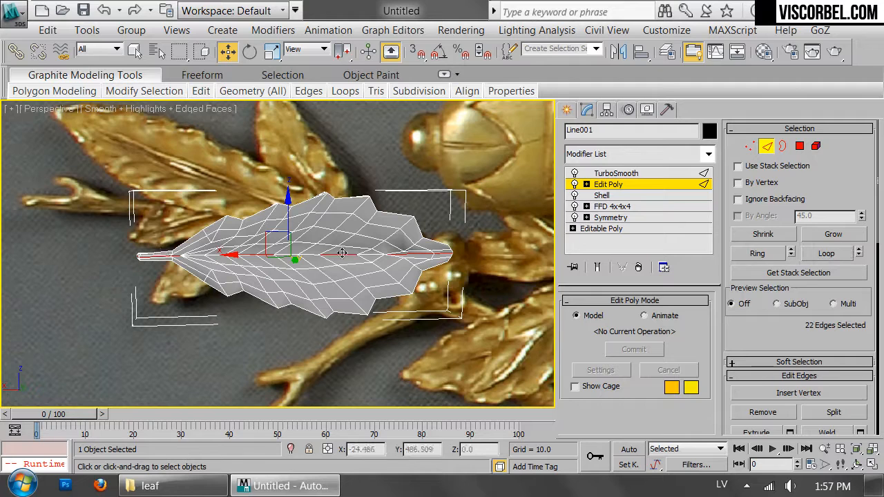
pyautogui.click(826, 253)
pyautogui.keyDown('alt'); pyautogui.moveTo(359, 242); pyautogui.dragTo(450, 219, button='middle'); pyautogui.keyUp('alt')
pyautogui.scroll(3, 342, 247)
# Extrude the selected midrib edges, adjusting the extrusion width to form the central rib
pyautogui.rightClick(449, 217)
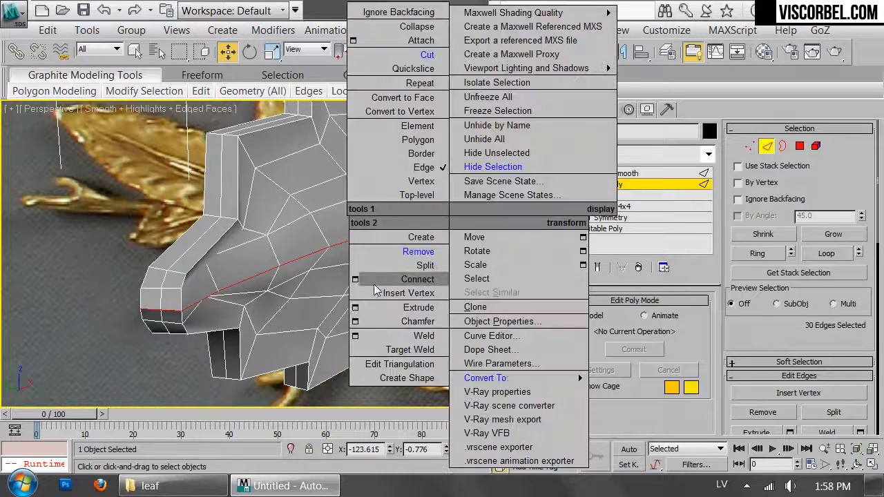
pyautogui.click(356, 308)
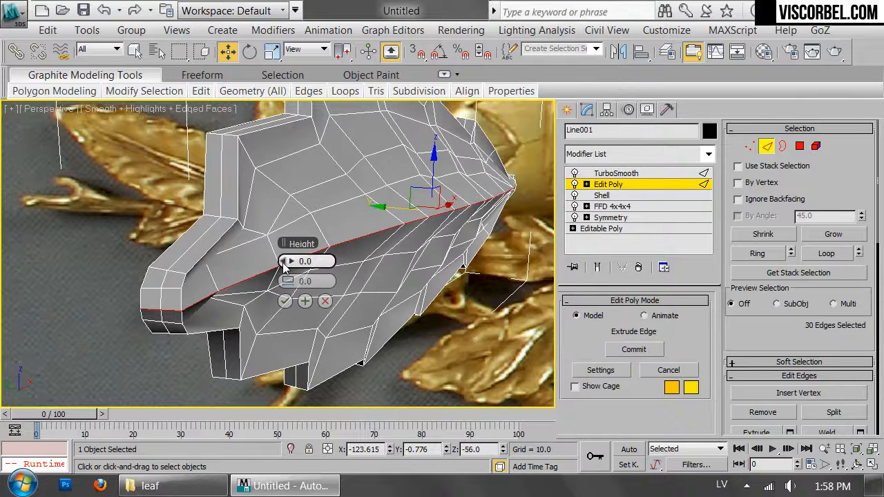
pyautogui.moveTo(285, 281); pyautogui.dragTo(286, 281)
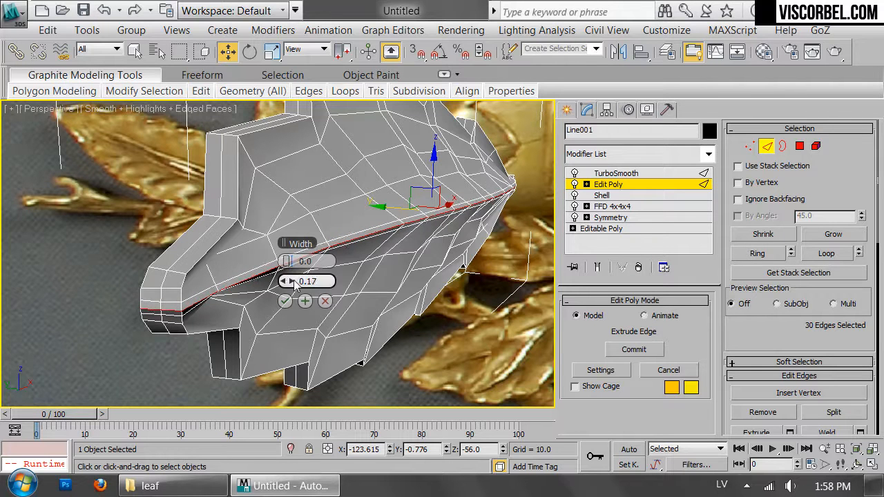
pyautogui.keyDown('alt'); pyautogui.moveTo(293, 280); pyautogui.dragTo(383, 370, button='middle'); pyautogui.keyUp('alt')
pyautogui.click(293, 282)
pyautogui.click(292, 282)
pyautogui.keyDown('alt'); pyautogui.moveTo(292, 281); pyautogui.dragTo(345, 239, button='middle'); pyautogui.keyUp('alt')
pyautogui.click(285, 301)
# Collapse the two short edges beside the midrib where the leaf narrows into the stem
pyautogui.keyDown('alt'); pyautogui.moveTo(417, 276); pyautogui.dragTo(354, 257, button='middle'); pyautogui.keyUp('alt')
pyautogui.scroll(-2, 354, 257)
pyautogui.moveTo(414, 235); pyautogui.dragTo(156, 294, button='middle')
pyautogui.scroll(3, 156, 294)
pyautogui.moveTo(264, 301); pyautogui.dragTo(396, 258, button='middle')
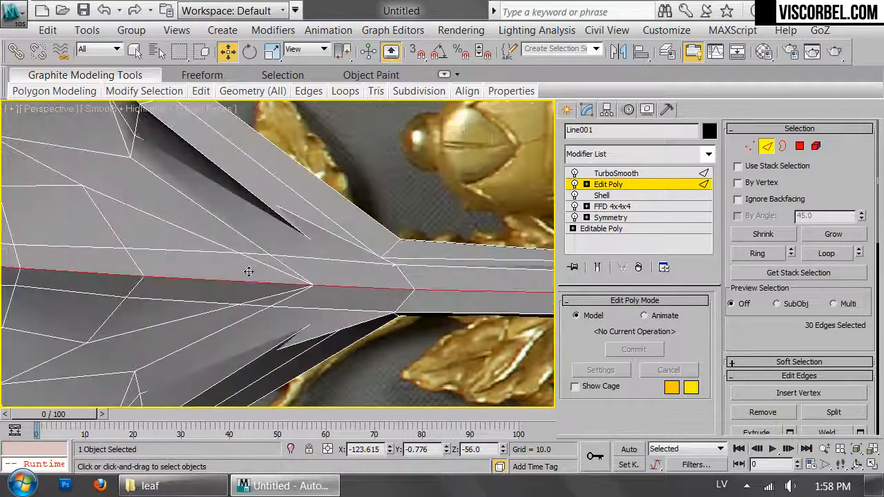
pyautogui.press('2')
pyautogui.press('2')
pyautogui.click(256, 253)
pyautogui.keyDown('alt'); pyautogui.moveTo(357, 253); pyautogui.dragTo(541, 235, button='middle'); pyautogui.keyUp('alt')
pyautogui.scroll(-10, 828, 325)
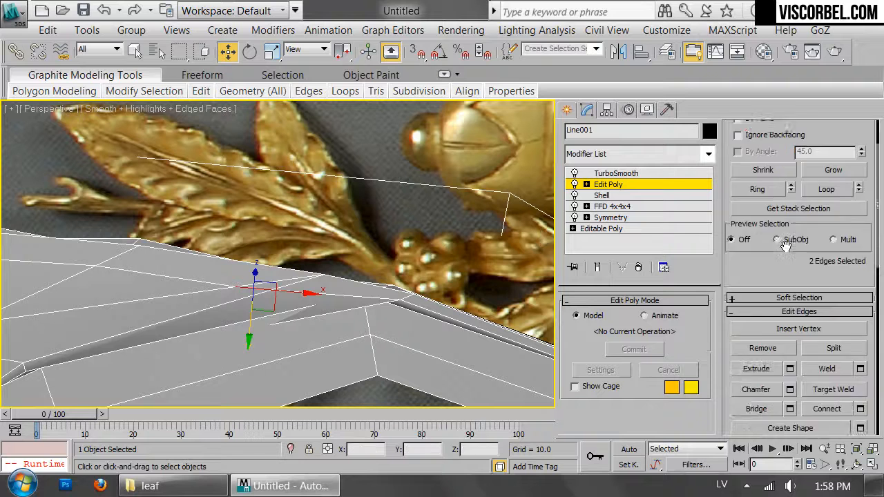
# Select the vertices where the midrib meets the stem and scale them
pyautogui.press('1')
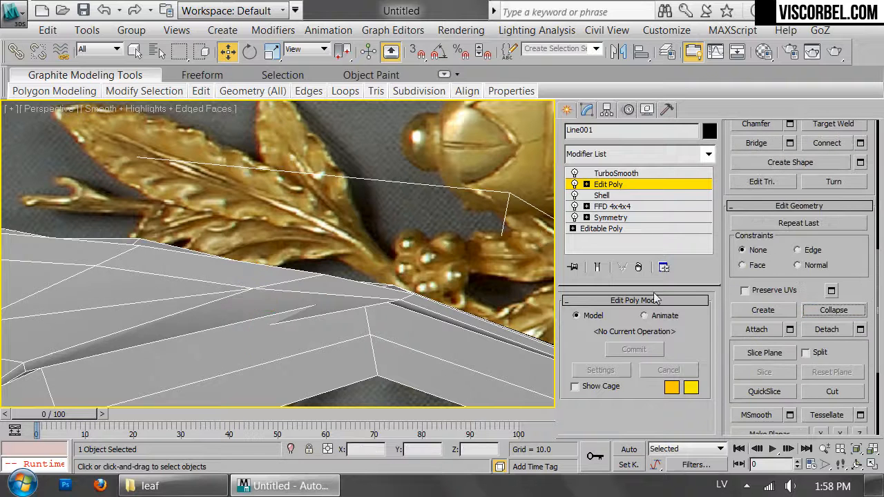
pyautogui.keyDown('alt'); pyautogui.moveTo(386, 273); pyautogui.dragTo(385, 321, button='middle'); pyautogui.keyUp('alt')
pyautogui.moveTo(420, 358); pyautogui.dragTo(397, 346)
pyautogui.keyDown('alt'); pyautogui.moveTo(397, 346); pyautogui.dragTo(359, 335, button='middle'); pyautogui.keyUp('alt')
pyautogui.press('r')
pyautogui.moveTo(381, 328); pyautogui.dragTo(394, 387)
# Collapse the matching pair of short edges beside the midrib on the leaf's reverse side and leave edge editing
pyautogui.press('2')
pyautogui.doubleClick(424, 320)
pyautogui.moveTo(378, 309); pyautogui.dragTo(509, 275, button='middle')
pyautogui.scroll(-5, 371, 309)
pyautogui.moveTo(329, 250); pyautogui.dragTo(374, 256, button='middle')
pyautogui.scroll(6, 201, 292)
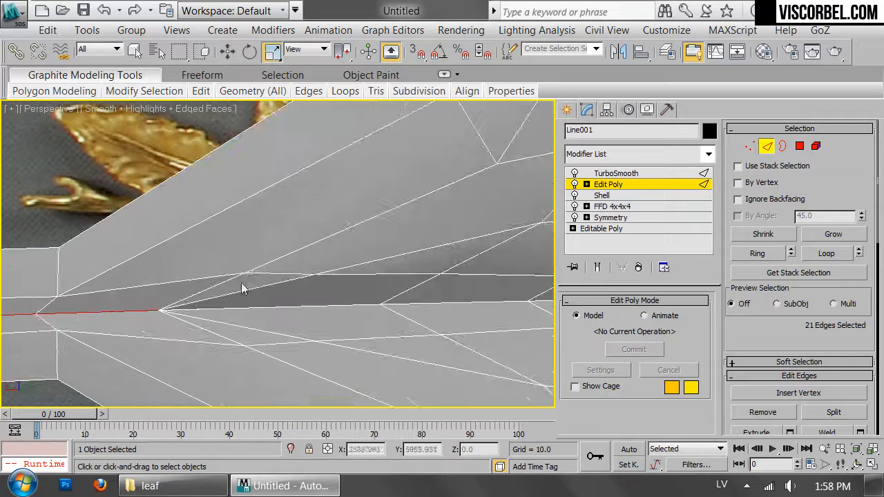
pyautogui.click(256, 275)
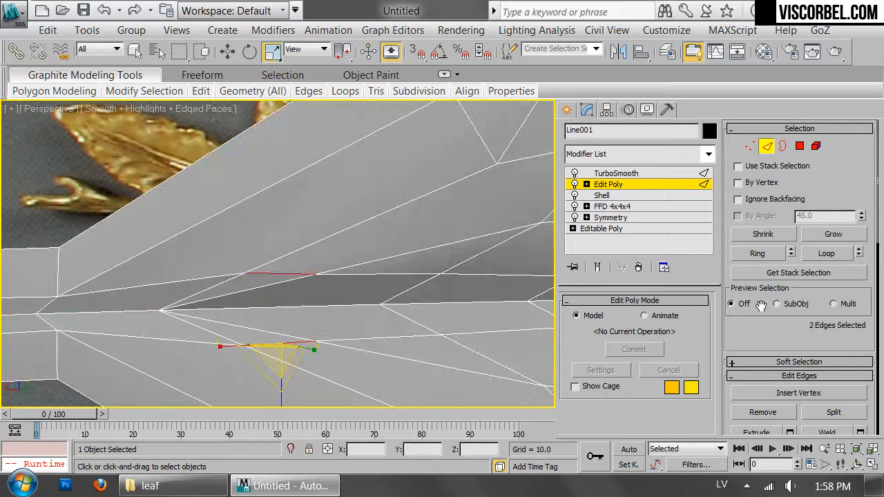
pyautogui.scroll(-5, 771, 336)
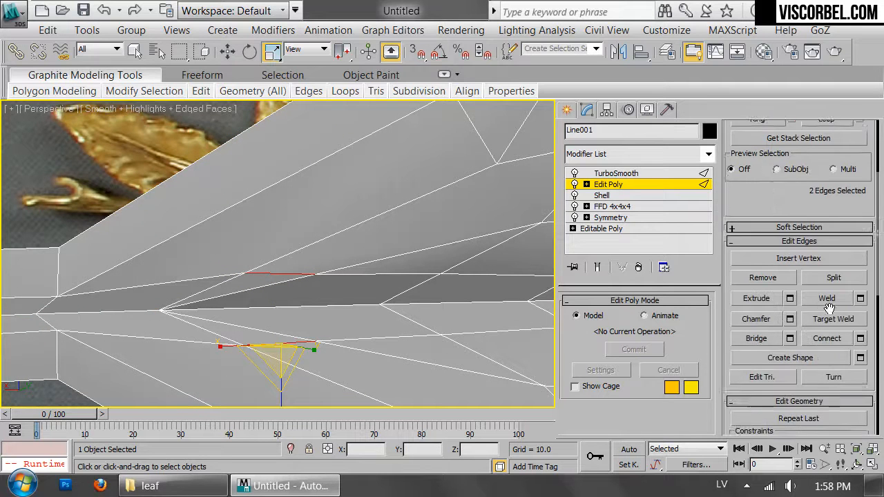
pyautogui.click(833, 361)
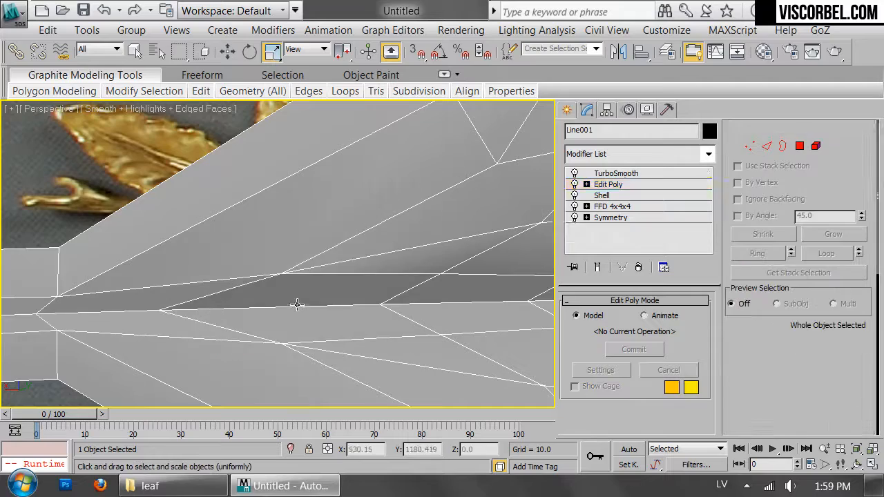
# Collapse the two short edges flanking the midrib near the leaf's tip on the reverse side
pyautogui.click(294, 304)
pyautogui.doubleClick(294, 304)
pyautogui.scroll(-5, 297, 305)
pyautogui.keyDown('alt'); pyautogui.moveTo(451, 309); pyautogui.dragTo(104, 292, button='middle'); pyautogui.keyUp('alt')
pyautogui.keyDown('alt'); pyautogui.moveTo(293, 238); pyautogui.dragTo(406, 251, button='middle'); pyautogui.keyUp('alt')
pyautogui.moveTo(508, 257); pyautogui.dragTo(310, 257, button='middle')
pyautogui.scroll(3, 310, 257)
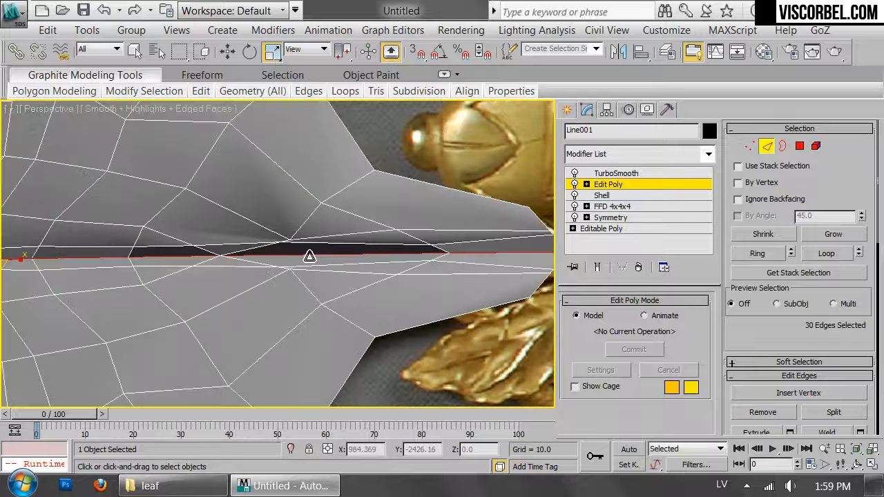
pyautogui.click(232, 266)
pyautogui.keyDown('ctrl'); pyautogui.click(225, 242); pyautogui.keyUp('ctrl')
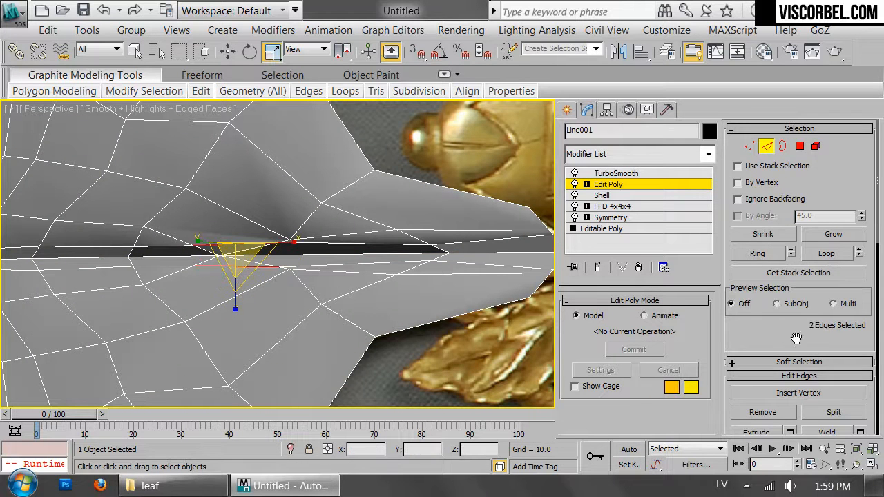
pyautogui.scroll(-10, 818, 309)
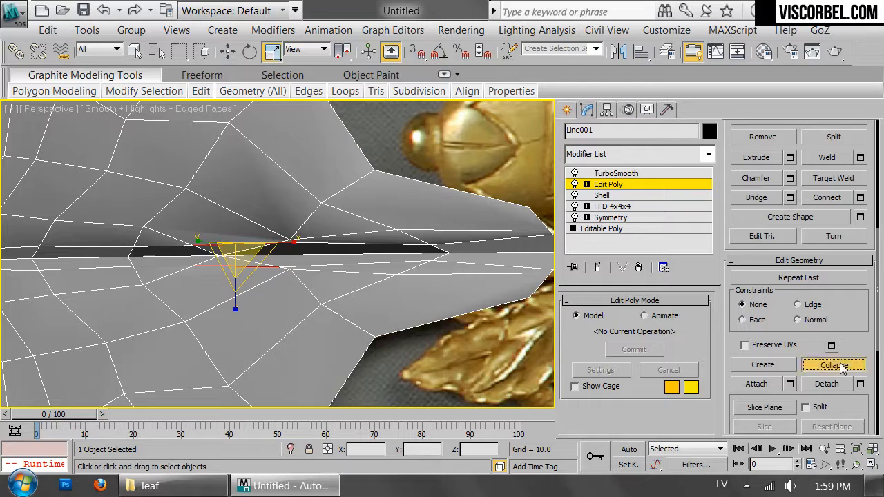
pyautogui.click(840, 368)
# Select the polygons along the full length of the midrib and extrude them 0.227 along local normals
pyautogui.doubleClick(284, 253)
pyautogui.scroll(-5, 270, 272)
pyautogui.moveTo(270, 272); pyautogui.dragTo(566, 281, button='middle')
pyautogui.moveTo(347, 253); pyautogui.dragTo(585, 266, button='middle')
pyautogui.keyDown('ctrl'); pyautogui.click(800, 146); pyautogui.keyUp('ctrl')
pyautogui.keyDown('alt'); pyautogui.moveTo(325, 248); pyautogui.dragTo(366, 238, button='middle'); pyautogui.keyUp('alt')
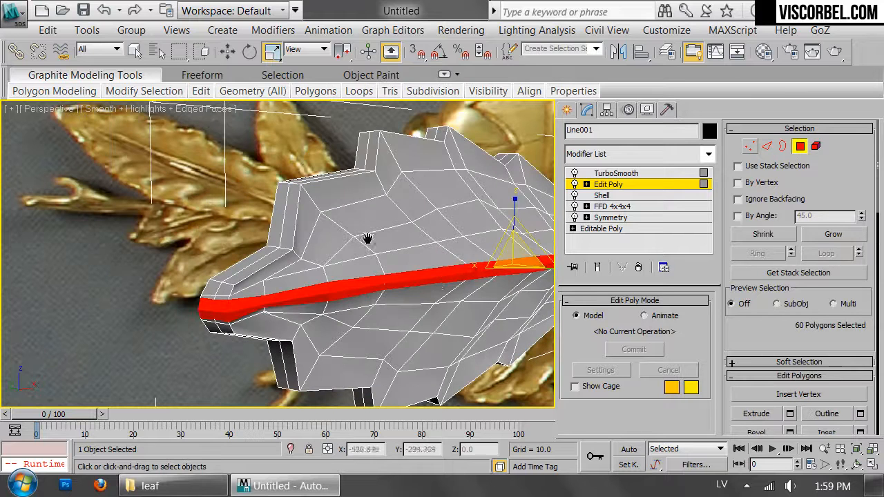
pyautogui.rightClick(395, 280)
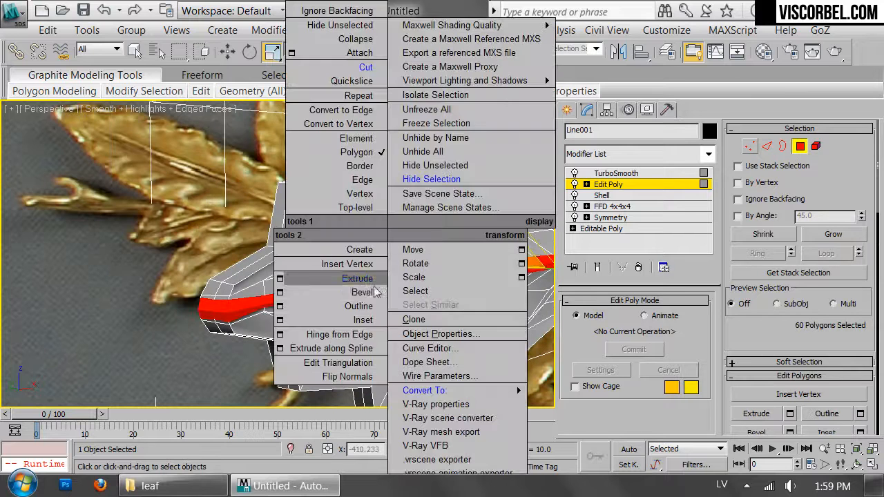
pyautogui.click(280, 279)
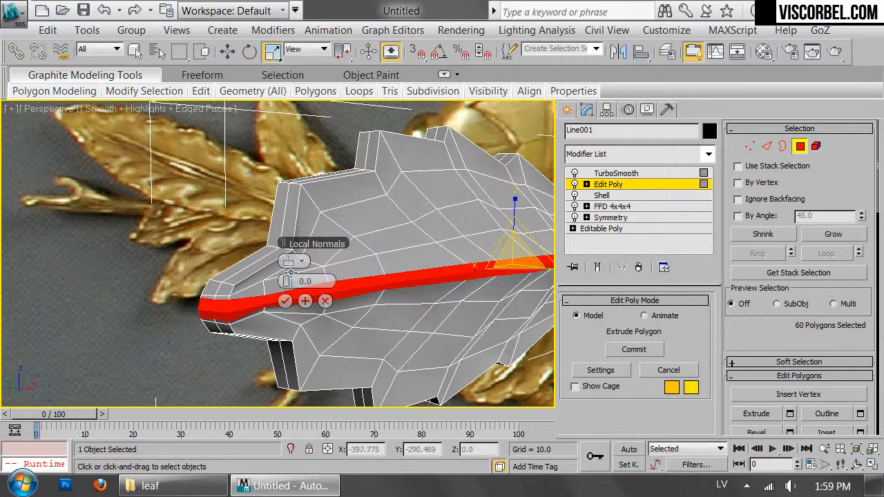
pyautogui.moveTo(292, 281); pyautogui.dragTo(293, 281)
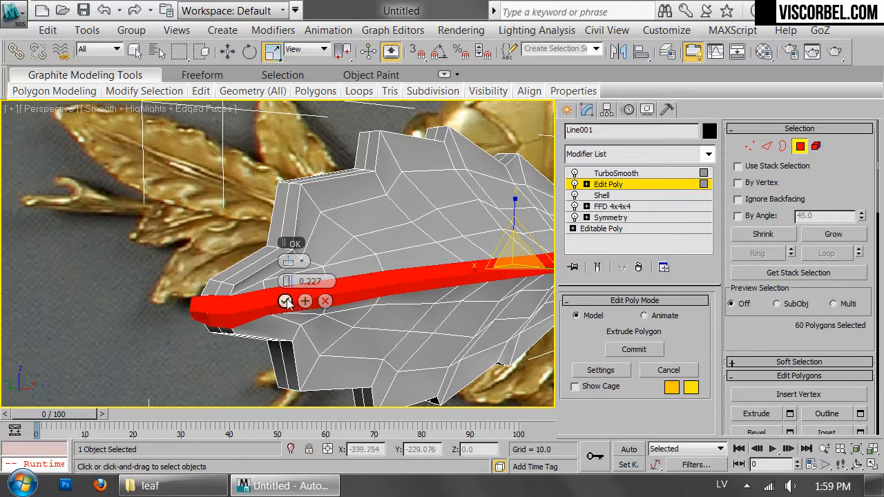
pyautogui.click(285, 302)
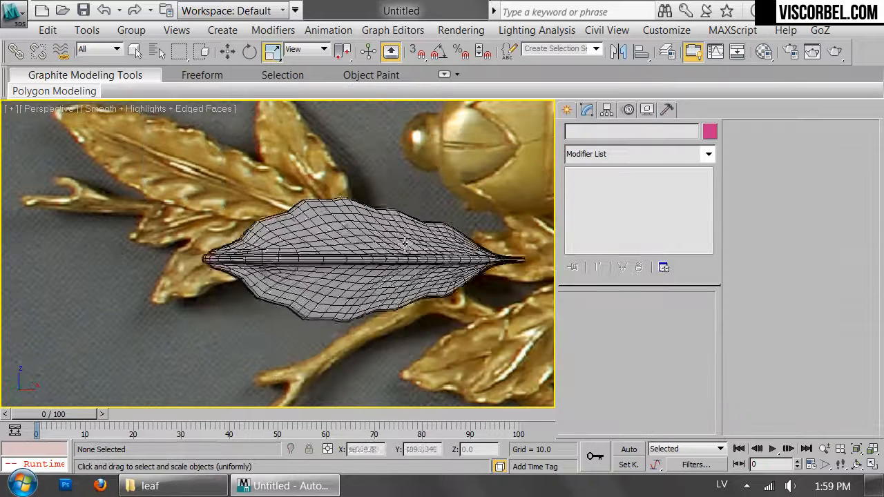
# Hide the edged faces and inspect the smoothed leaf and its raised midrib from several angles
pyautogui.press('F4')
pyautogui.scroll(-5, 421, 238)
pyautogui.moveTo(393, 220)
pyautogui.keyDown('alt'); pyautogui.mouseDown(button='middle')
pyautogui.moveTo(430, 249)
pyautogui.moveTo(436, 213)
pyautogui.moveTo(404, 226)
pyautogui.moveTo(407, 278)
pyautogui.moveTo(393, 323)
pyautogui.moveTo(246, 290)
pyautogui.moveTo(201, 247)
pyautogui.moveTo(214, 252)
pyautogui.mouseUp(button='middle'); pyautogui.keyUp('alt')
pyautogui.scroll(5, 213, 253)
pyautogui.click(227, 240)
pyautogui.keyDown('alt'); pyautogui.moveTo(145, 242); pyautogui.dragTo(384, 253, button='middle'); pyautogui.keyUp('alt')
pyautogui.moveTo(253, 222); pyautogui.dragTo(389, 236, button='middle')
# Select the diagonal edge rows running from the midrib to the leaf's outer points and move them along Y to form veins
pyautogui.click(608, 184)
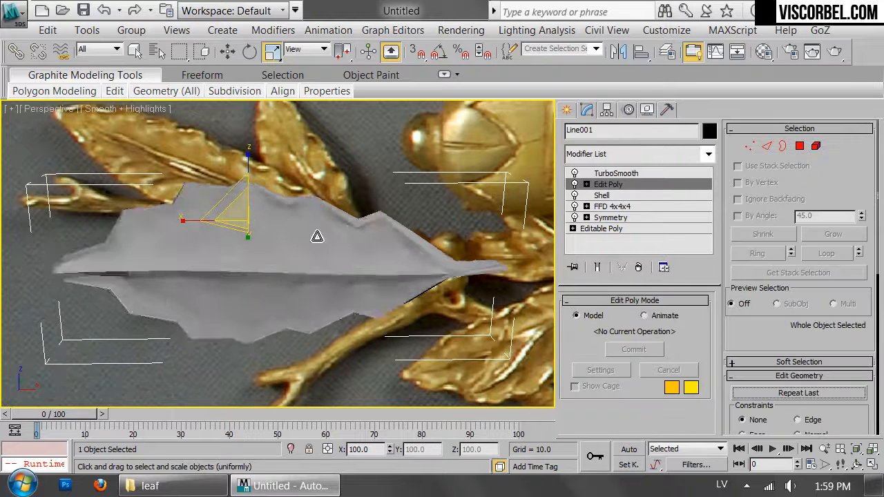
pyautogui.press('F4')
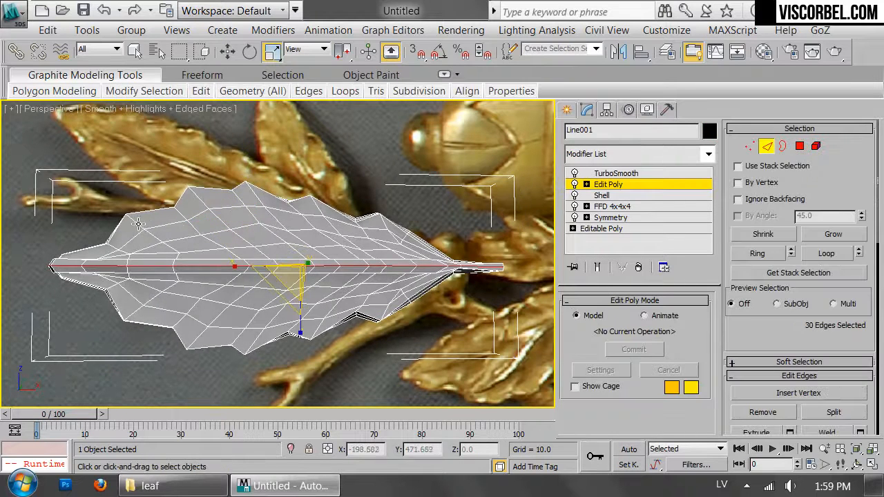
pyautogui.doubleClick(139, 223)
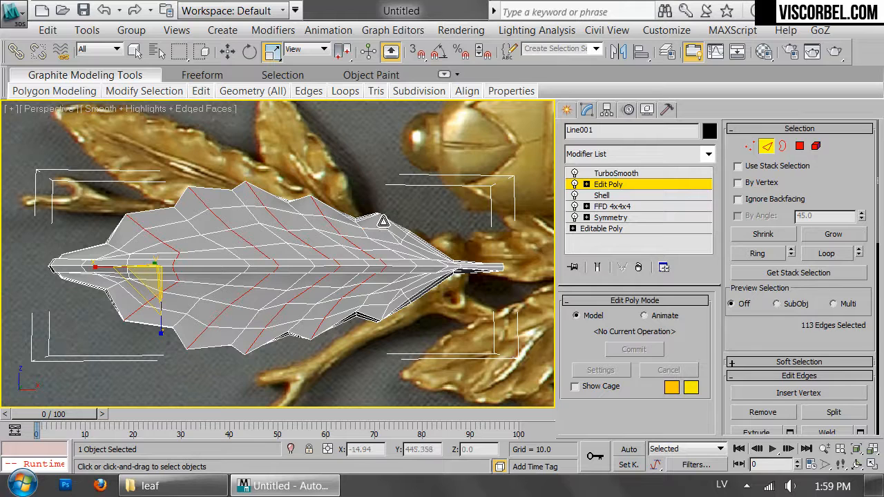
pyautogui.click(383, 221)
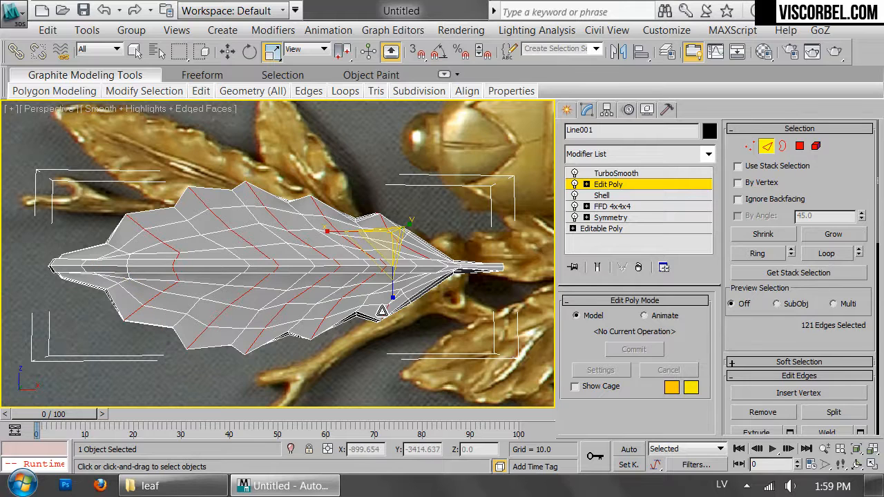
pyautogui.keyDown('alt'); pyautogui.moveTo(381, 304); pyautogui.dragTo(259, 315, button='middle'); pyautogui.keyUp('alt')
pyautogui.scroll(4, 203, 258)
pyautogui.press('w')
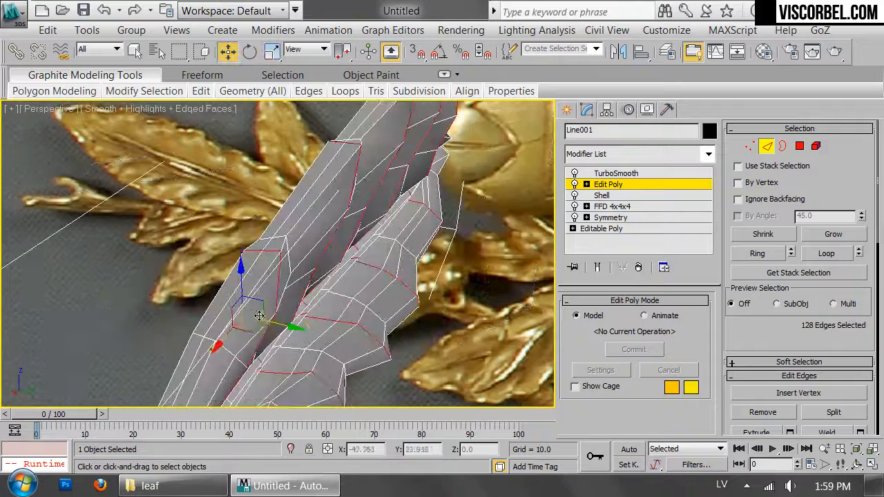
pyautogui.moveTo(274, 324); pyautogui.dragTo(291, 328)
pyautogui.keyDown('alt'); pyautogui.moveTo(291, 328); pyautogui.dragTo(357, 262, button='middle'); pyautogui.keyUp('alt')
# Leave edge editing and inspect the veins on the smoothed leaf with the edged faces hidden
pyautogui.press('1')
pyautogui.scroll(-3, 358, 262)
pyautogui.press('1')
pyautogui.click(466, 186)
pyautogui.keyDown('alt'); pyautogui.moveTo(296, 211); pyautogui.dragTo(336, 250, button='middle'); pyautogui.keyUp('alt')
pyautogui.press('F4')
pyautogui.scroll(-5, 361, 218)
pyautogui.scroll(5, 326, 232)
# Clone the leaf as a single independent copy in the front view and place it above the original
pyautogui.click(336, 249)
pyautogui.press('f')
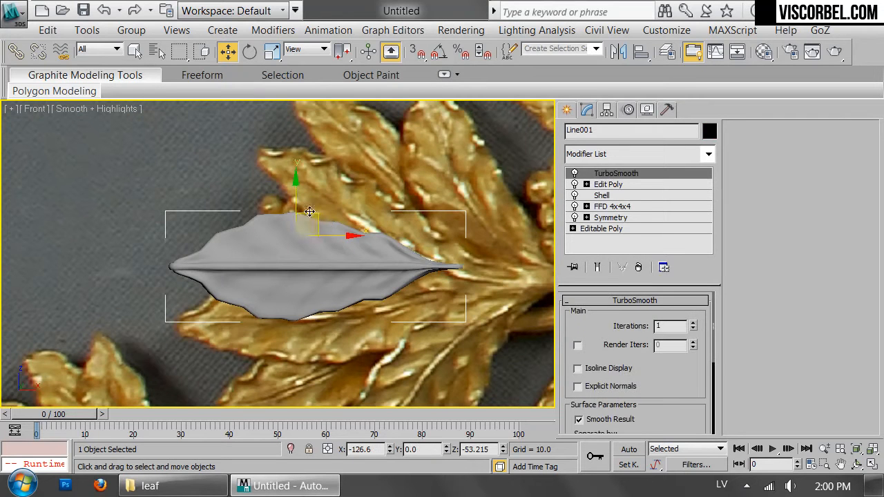
pyautogui.keyDown('shift'); pyautogui.moveTo(309, 211); pyautogui.dragTo(312, 114); pyautogui.keyUp('shift')
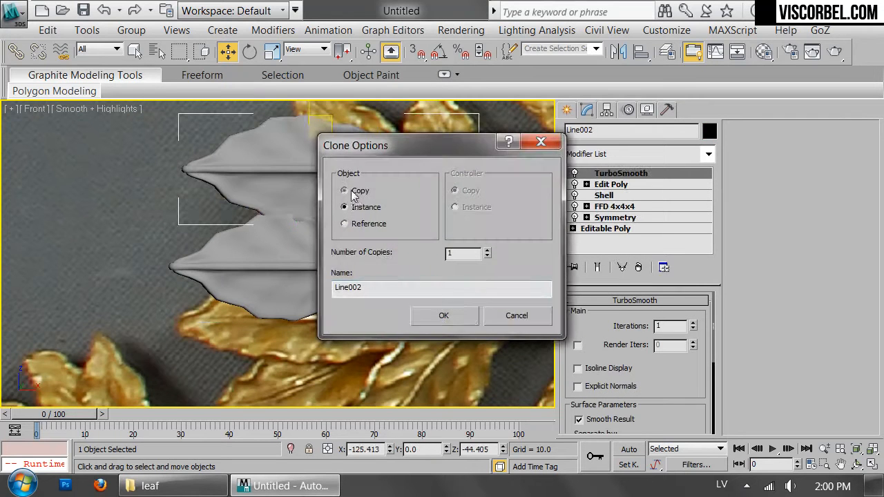
pyautogui.click(446, 319)
pyautogui.moveTo(363, 134); pyautogui.dragTo(278, 184, button='middle')
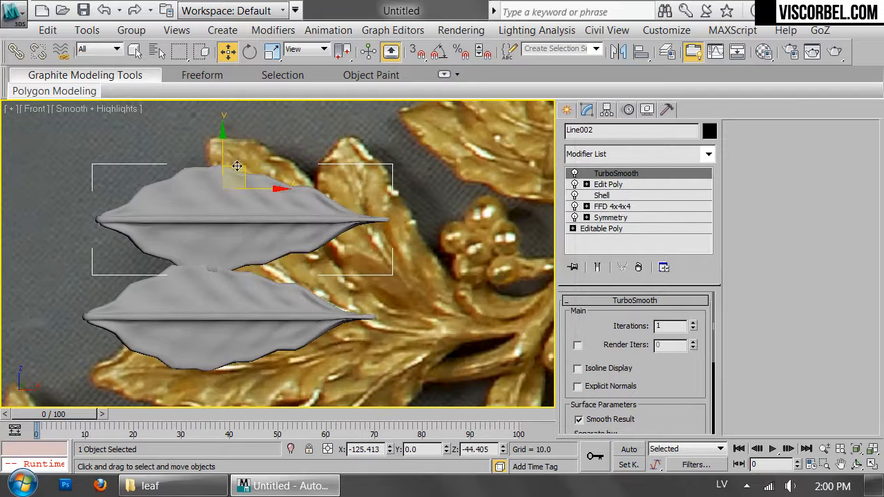
pyautogui.moveTo(237, 166); pyautogui.dragTo(314, 165)
# Add an FFD 4x4x4 modifier above Edit Poly on the copied leaf and rotate the lattice control points at its tip
pyautogui.press('e')
pyautogui.click(609, 184)
pyautogui.click(635, 154)
pyautogui.scroll(-10, 617, 147)
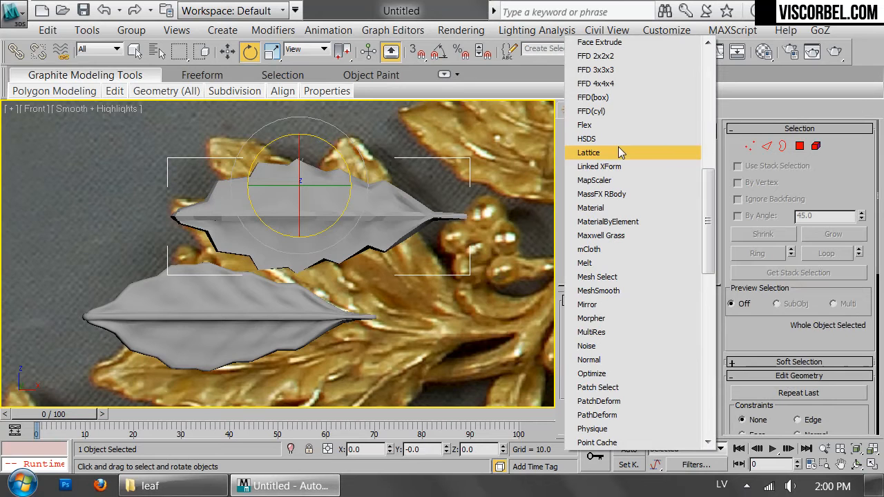
pyautogui.click(626, 83)
pyautogui.moveTo(112, 171); pyautogui.dragTo(210, 379)
pyautogui.moveTo(214, 244); pyautogui.dragTo(205, 221)
pyautogui.press('w')
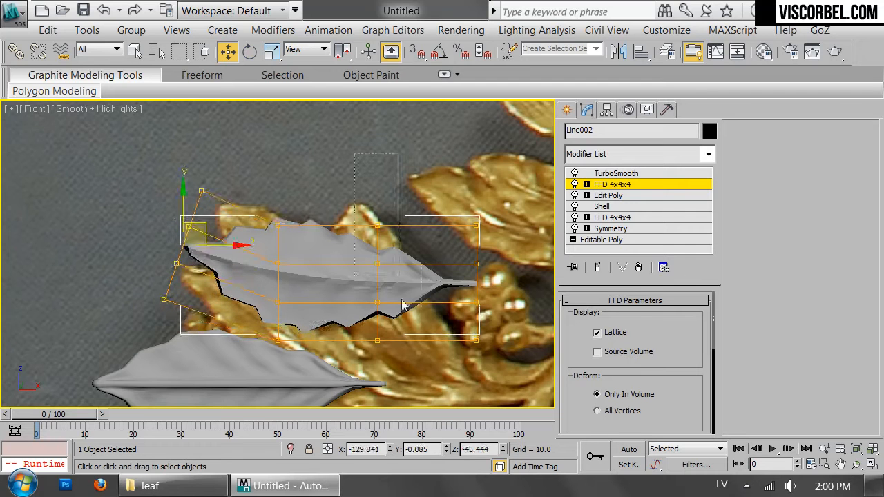
# Move the two FFD control-point columns nearest the stem to curve the copied leaf, and scale the middle columns narrower
pyautogui.moveTo(371, 196); pyautogui.dragTo(421, 377)
pyautogui.moveTo(377, 278); pyautogui.dragTo(377, 280)
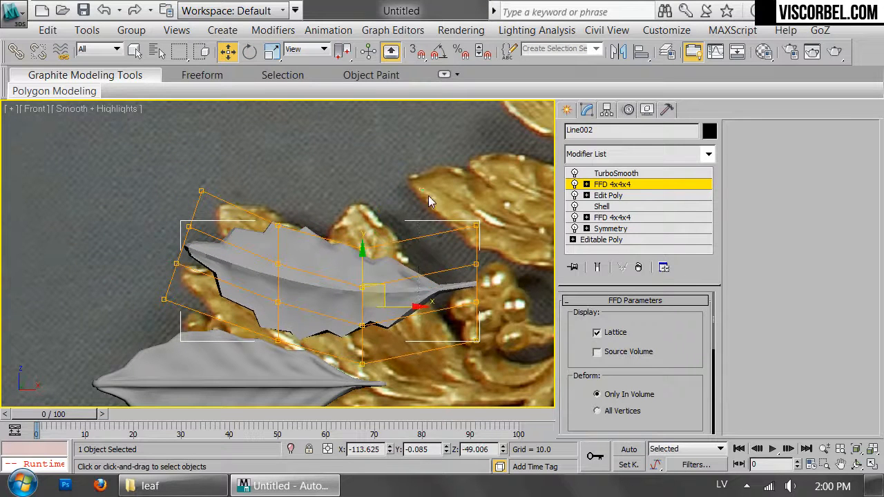
pyautogui.moveTo(490, 262); pyautogui.dragTo(467, 243)
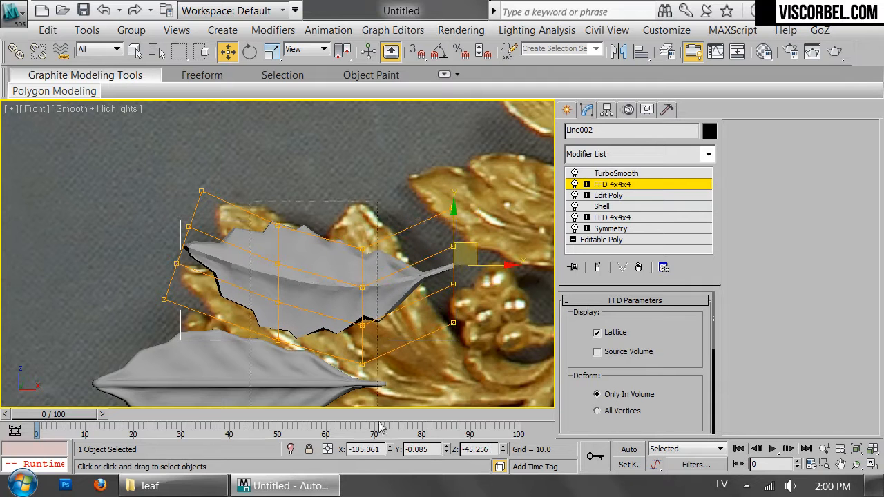
pyautogui.press('r')
pyautogui.moveTo(318, 230); pyautogui.dragTo(321, 247)
pyautogui.press('1')
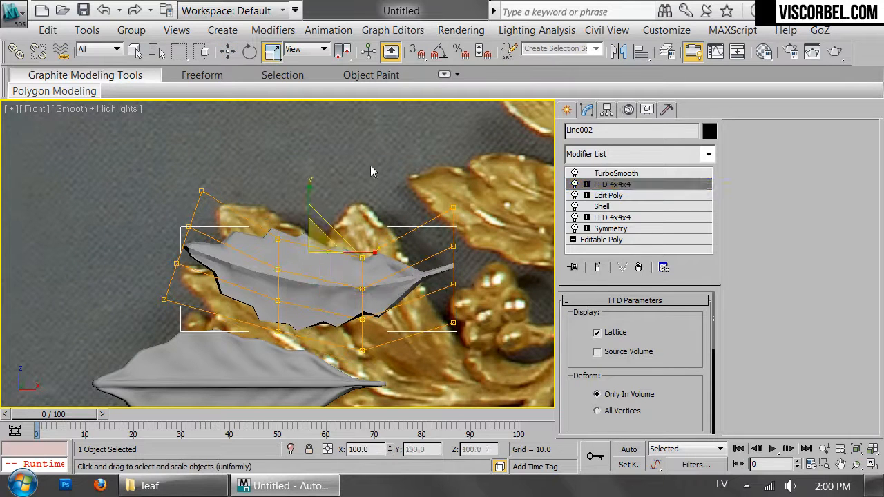
# Rotate the bent leaf copy and move it over the upper-left leaf of the cluster in the reference photo
pyautogui.click(372, 172)
pyautogui.click(376, 261)
pyautogui.press('e')
pyautogui.moveTo(336, 215); pyautogui.dragTo(330, 268)
pyautogui.press('w')
pyautogui.moveTo(321, 231); pyautogui.dragTo(332, 260)
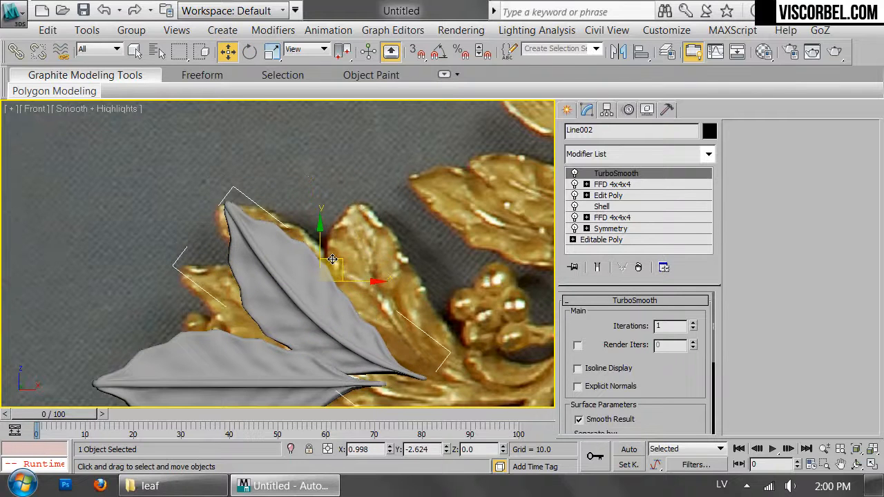
# Delete the bent leaf copy and select the original leaf
pyautogui.click(444, 263)
pyautogui.scroll(-4, 443, 263)
pyautogui.moveTo(420, 313); pyautogui.dragTo(442, 264, button='middle')
pyautogui.moveTo(375, 315); pyautogui.dragTo(372, 200, button='middle')
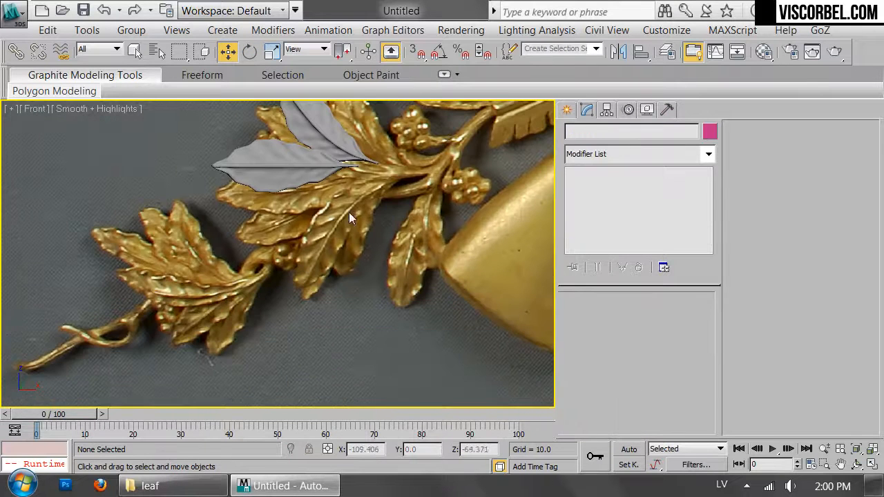
pyautogui.moveTo(303, 176); pyautogui.dragTo(315, 291, button='middle')
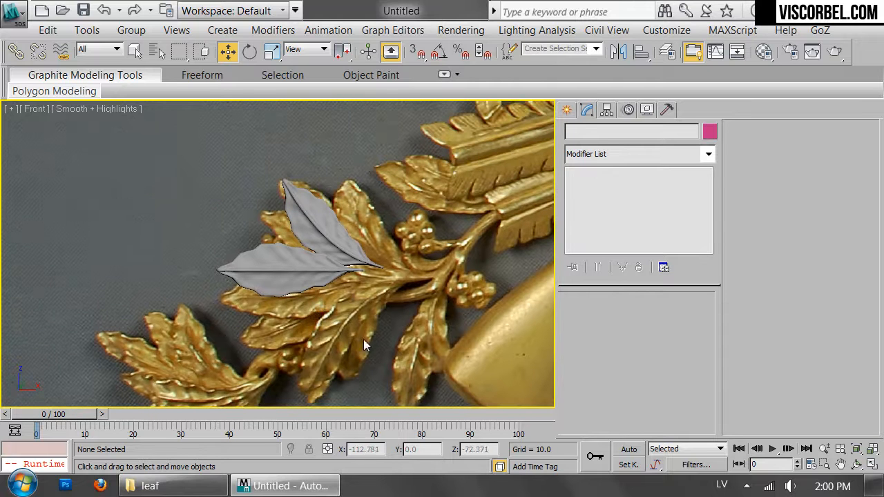
pyautogui.click(276, 270)
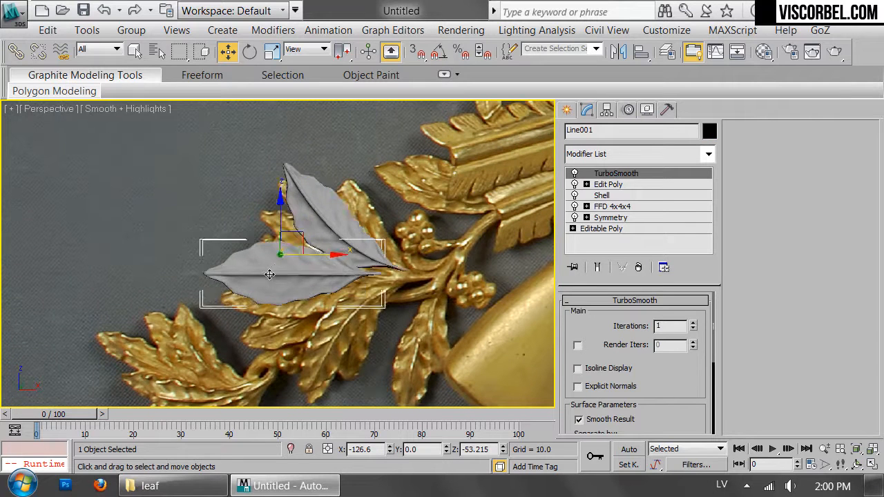
pyautogui.click(344, 182)
pyautogui.press('Delete')
pyautogui.click(292, 251)
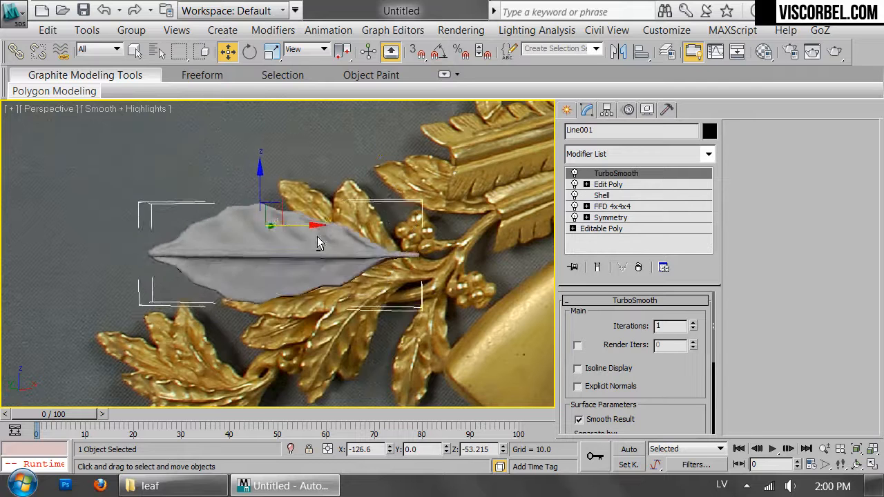